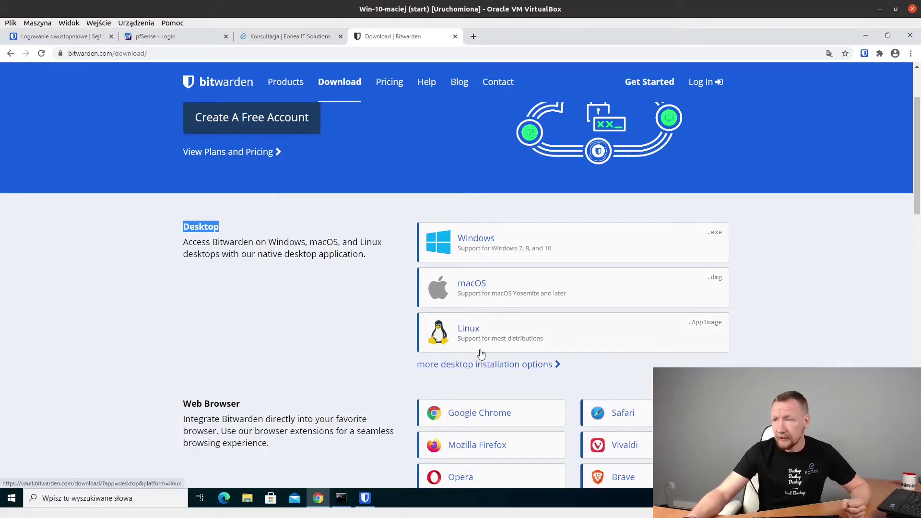
Step: Review the desktop, web browser, mobile, command-line and web options on the Bitwarden download page
{"action": "scroll", "coordinate": [482, 355], "scroll_direction": "down", "scroll_amount": 1}
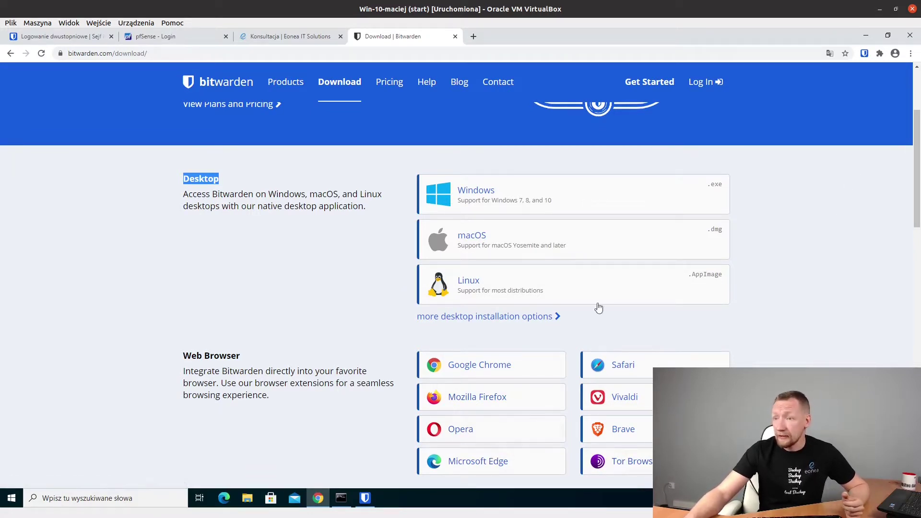
{"action": "scroll", "coordinate": [393, 271], "scroll_direction": "down", "scroll_amount": 4}
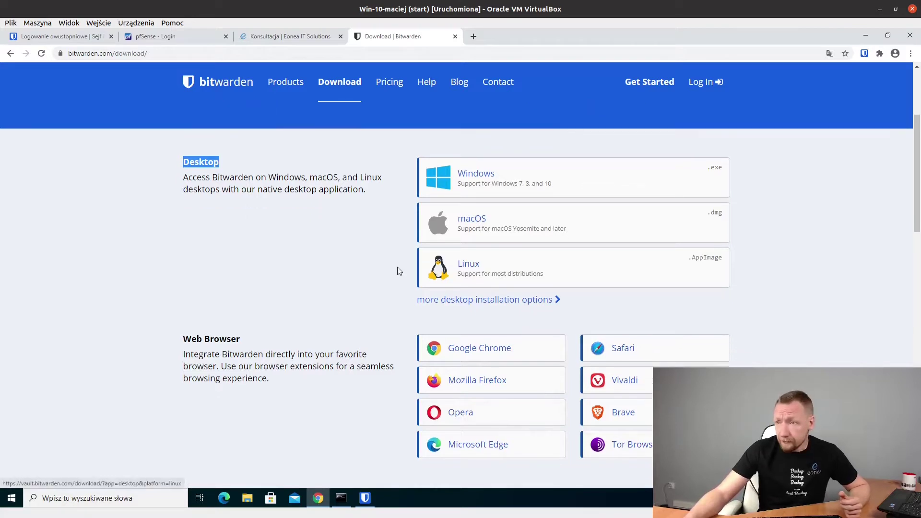
{"action": "scroll", "coordinate": [388, 282], "scroll_direction": "down", "scroll_amount": 2}
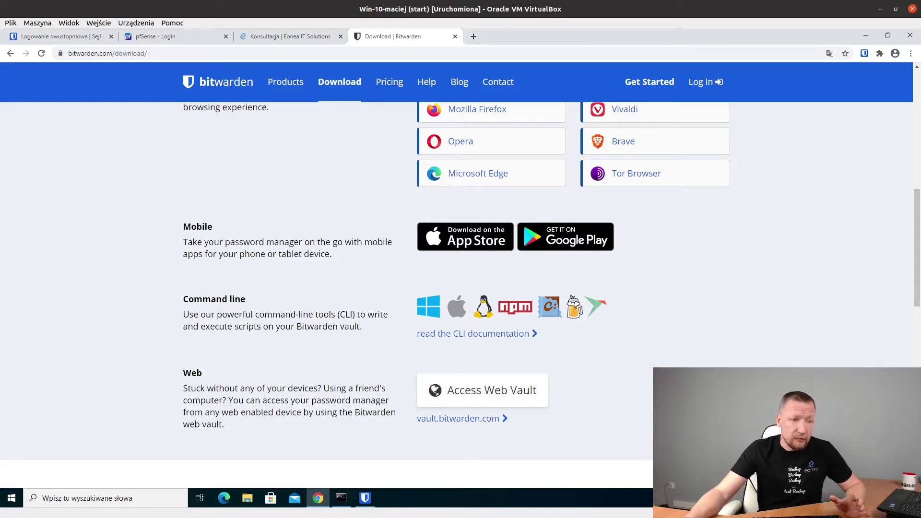
Step: Open the Bitwarden home page and look through its product overview from start to end
{"action": "left_click", "coordinate": [232, 90]}
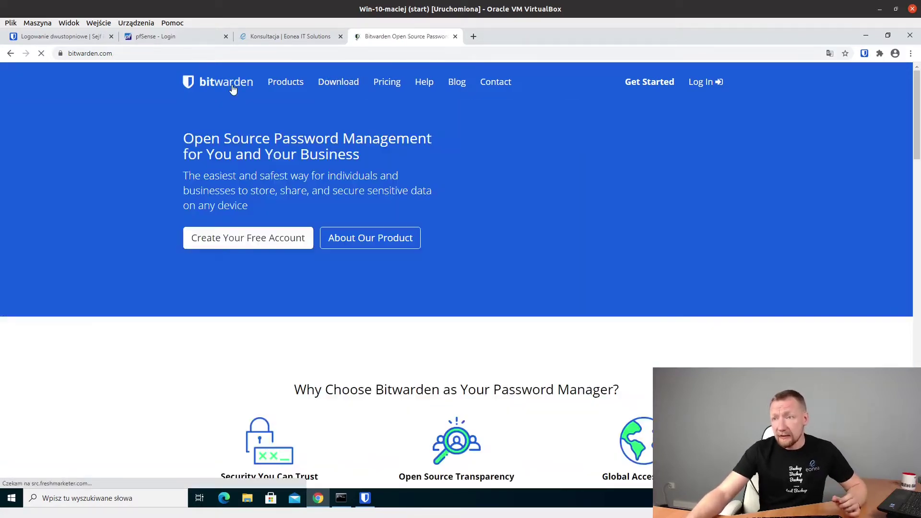
{"action": "scroll", "coordinate": [341, 262], "scroll_direction": "down", "scroll_amount": 2}
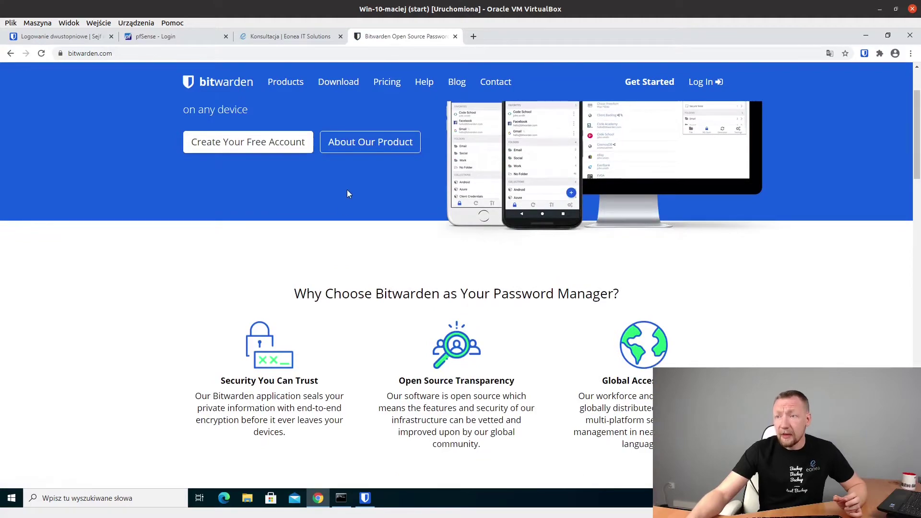
{"action": "scroll", "coordinate": [346, 190], "scroll_direction": "up", "scroll_amount": 1}
{"action": "scroll", "coordinate": [345, 230], "scroll_direction": "down", "scroll_amount": 15}
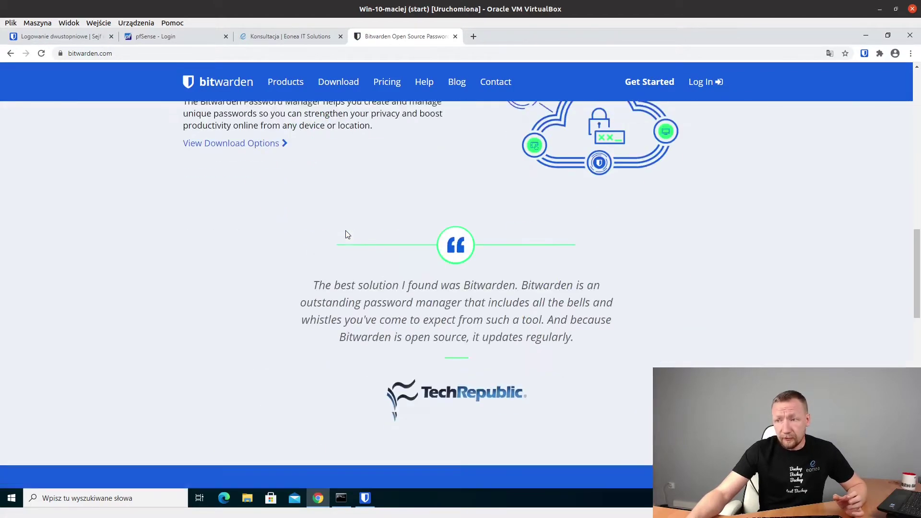
{"action": "scroll", "coordinate": [345, 231], "scroll_direction": "up", "scroll_amount": 4}
{"action": "scroll", "coordinate": [345, 232], "scroll_direction": "down", "scroll_amount": 5}
{"action": "scroll", "coordinate": [346, 231], "scroll_direction": "up", "scroll_amount": 14}
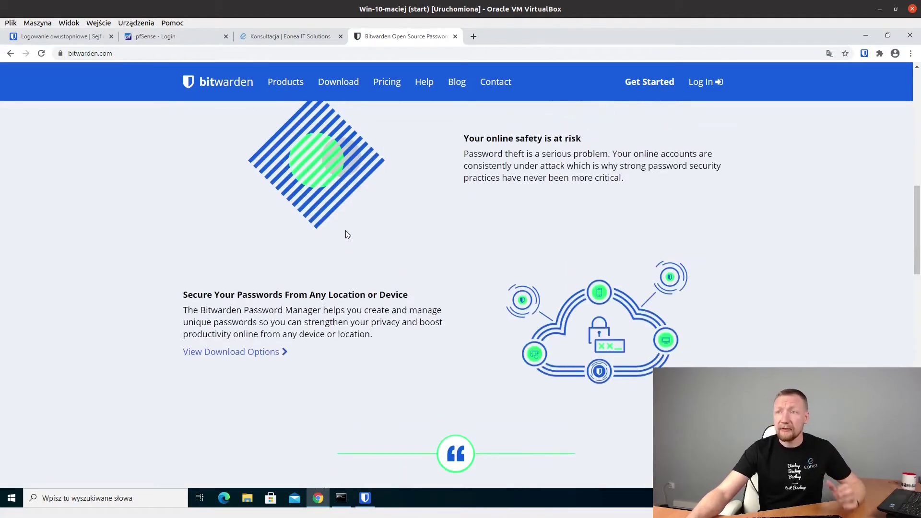
{"action": "scroll", "coordinate": [347, 233], "scroll_direction": "up", "scroll_amount": 3}
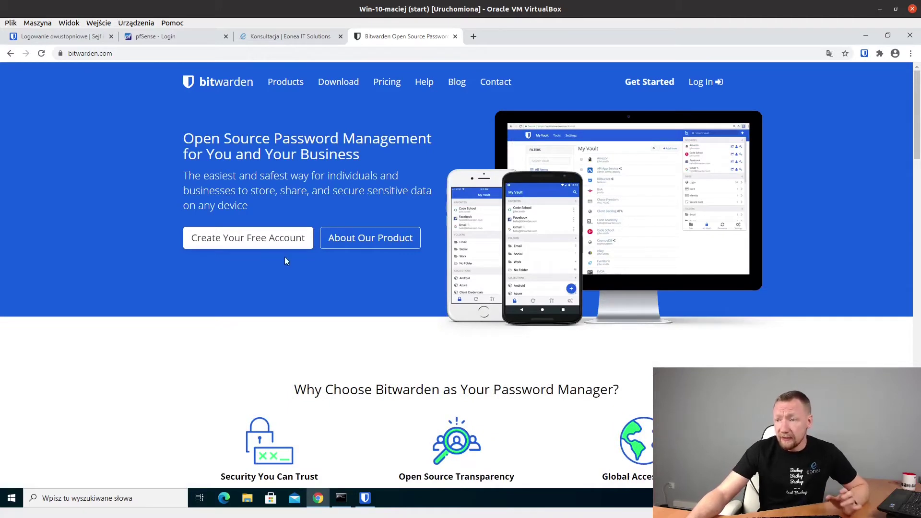
Step: Visit the Download page and the Products page, and examine the Why Choose Bitwarden section
{"action": "left_click", "coordinate": [327, 83]}
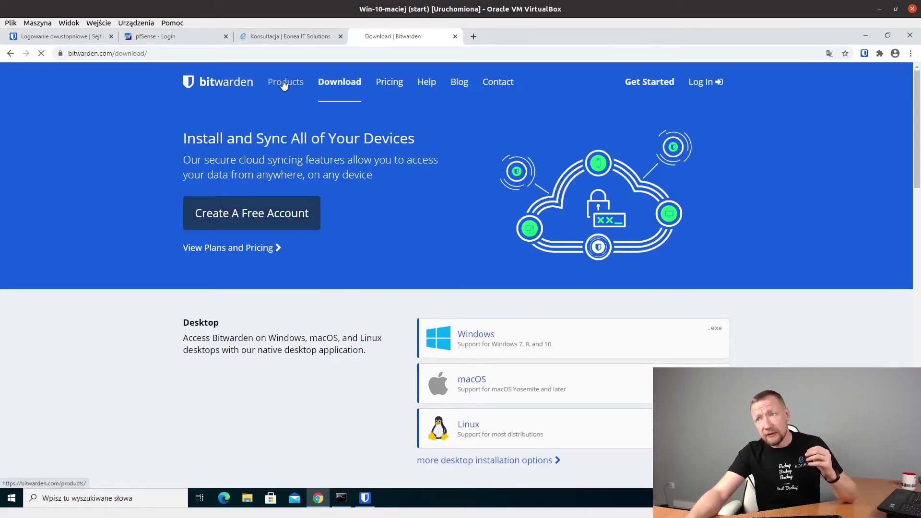
{"action": "left_click", "coordinate": [284, 84]}
{"action": "scroll", "coordinate": [281, 244], "scroll_direction": "down", "scroll_amount": 2}
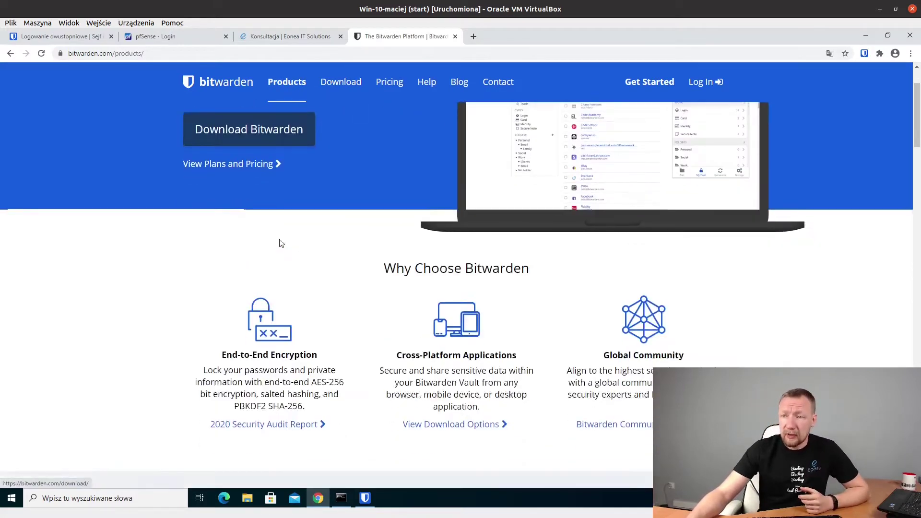
{"action": "scroll", "coordinate": [281, 243], "scroll_direction": "down", "scroll_amount": 1}
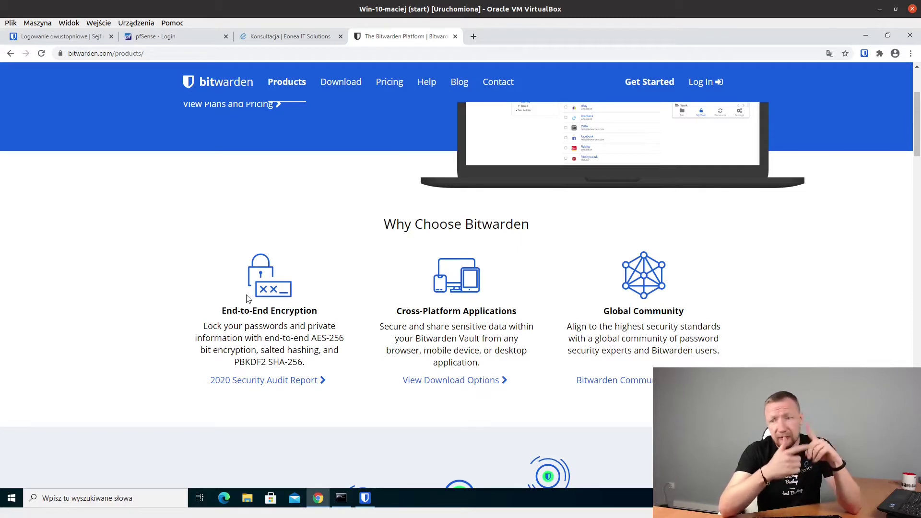
Step: Switch to the Bitwarden desktop app to view the stored card item, and minimize its window
{"action": "left_click", "coordinate": [364, 501]}
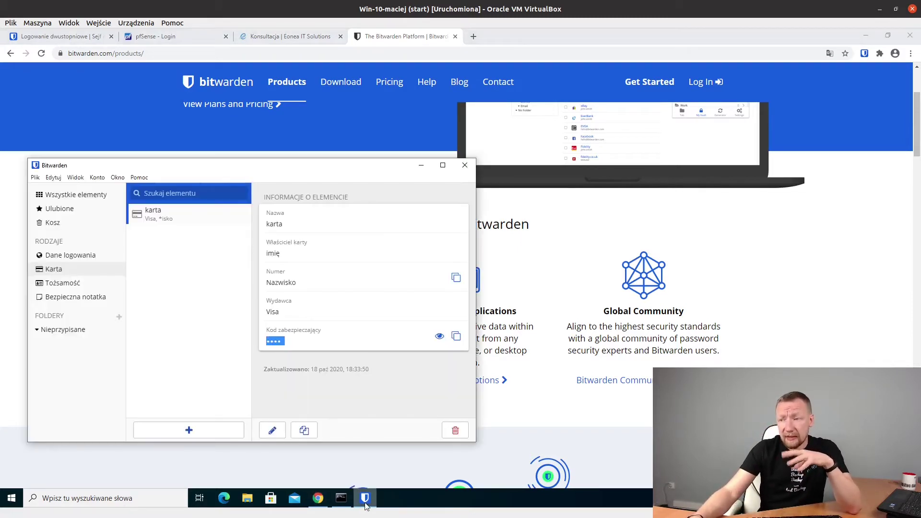
{"action": "left_click", "coordinate": [417, 167]}
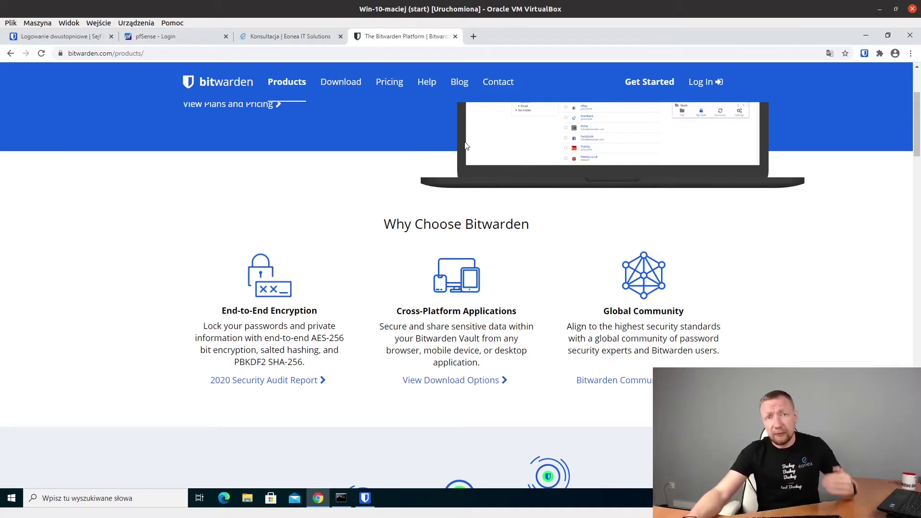
Step: Open the "Bitwarden 2020 Security Audit is Complete" post from the Bitwarden blog and read it through to the report link
{"action": "left_click", "coordinate": [459, 83]}
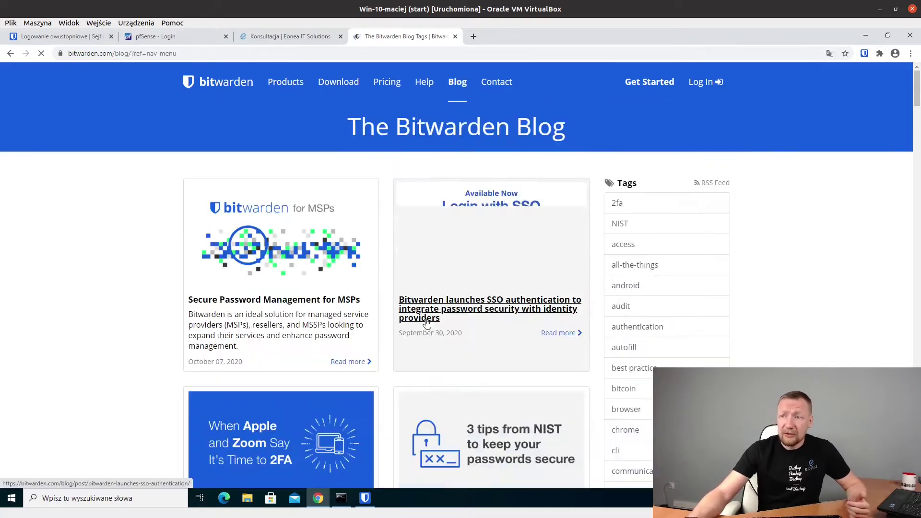
{"action": "scroll", "coordinate": [429, 320], "scroll_direction": "down", "scroll_amount": 5}
{"action": "scroll", "coordinate": [431, 322], "scroll_direction": "down", "scroll_amount": 10}
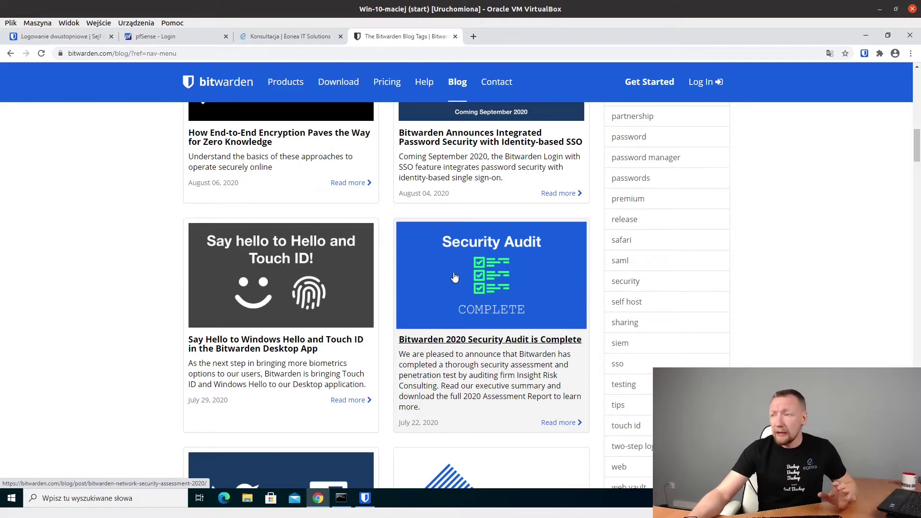
{"action": "left_click", "coordinate": [454, 277]}
{"action": "scroll", "coordinate": [454, 288], "scroll_direction": "down", "scroll_amount": 2}
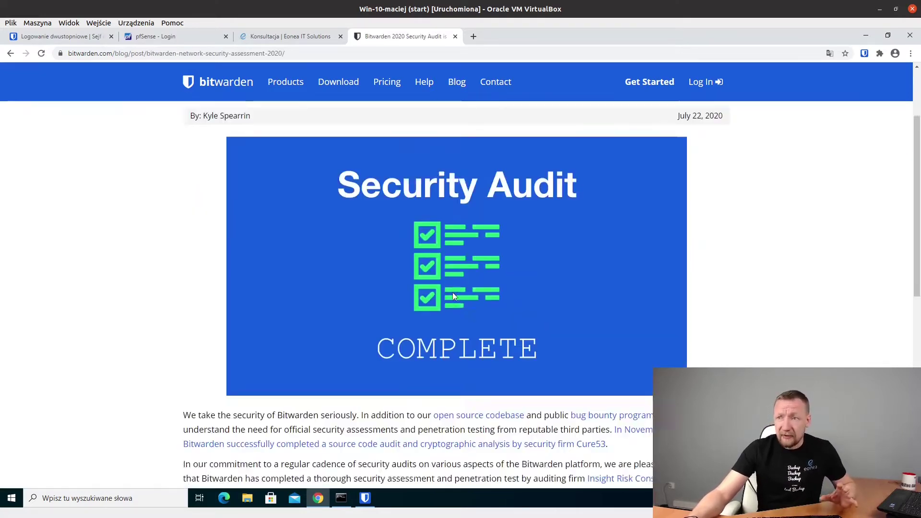
{"action": "scroll", "coordinate": [453, 294], "scroll_direction": "down", "scroll_amount": 5}
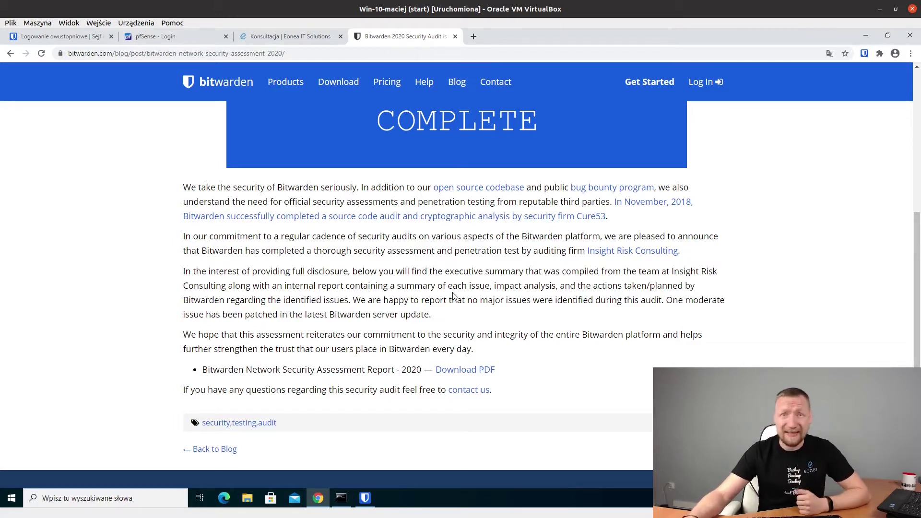
Step: Open the 2020 Network Security Assessment Report PDF and highlight the ISSUE-01 and ISSUE-02 entries in the table of contents
{"action": "left_click", "coordinate": [470, 373]}
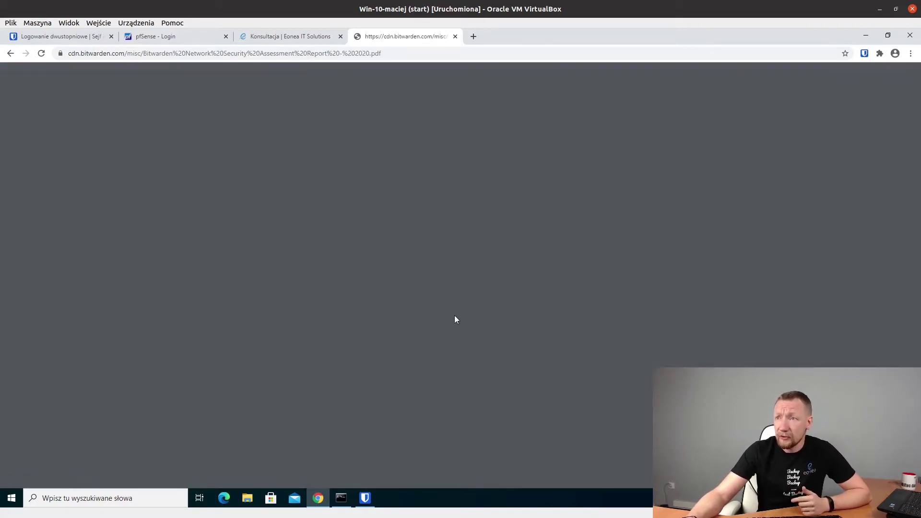
{"action": "scroll", "coordinate": [438, 292], "scroll_direction": "down", "scroll_amount": 3}
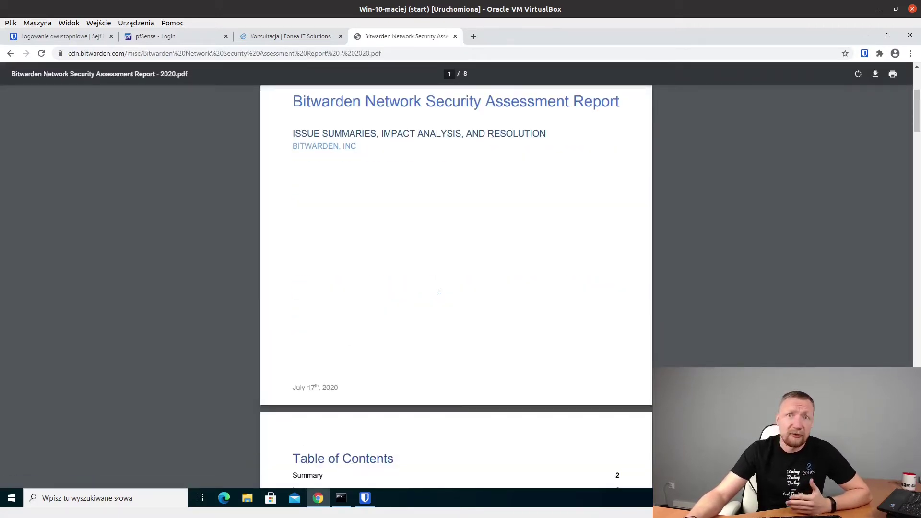
{"action": "scroll", "coordinate": [437, 291], "scroll_direction": "down", "scroll_amount": 5}
{"action": "scroll", "coordinate": [307, 281], "scroll_direction": "down", "scroll_amount": 2}
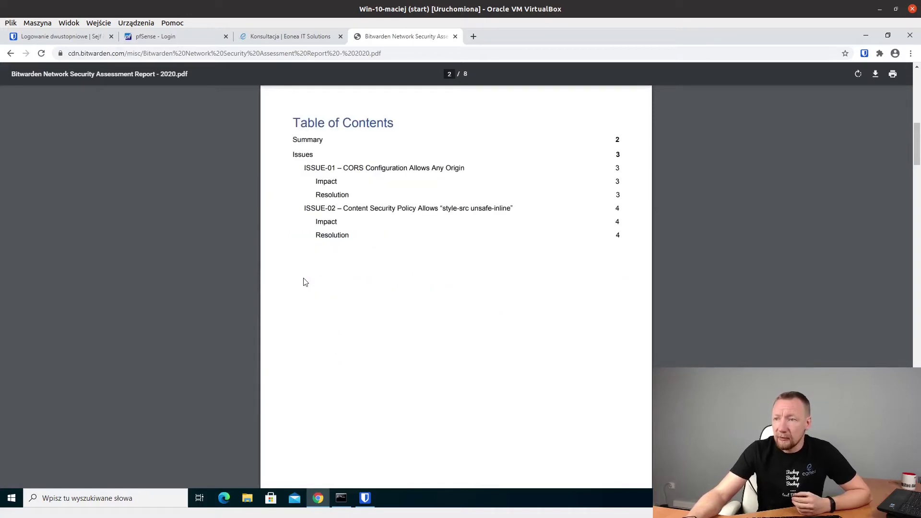
{"action": "left_click_drag", "start_coordinate": [304, 164], "coordinate": [355, 236]}
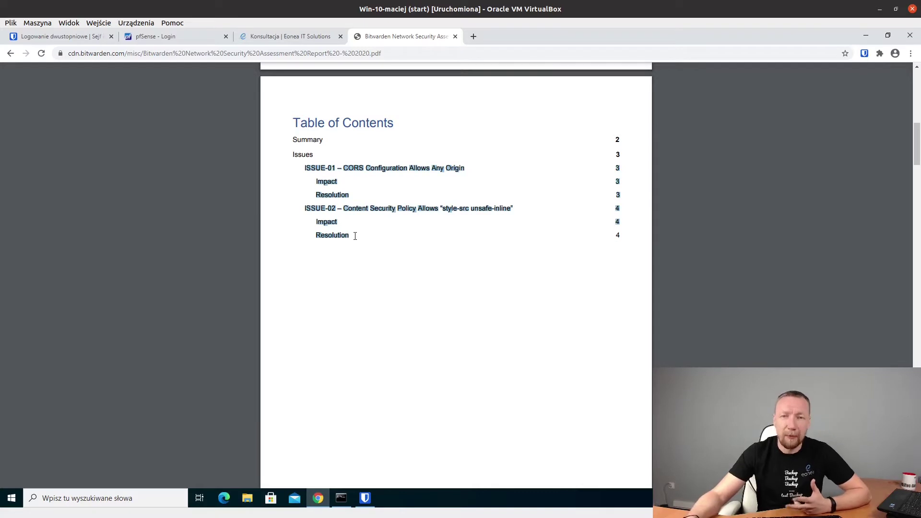
Step: Return to the start of the security audit blog post and dismiss the page translation offer
{"action": "left_click", "coordinate": [10, 54]}
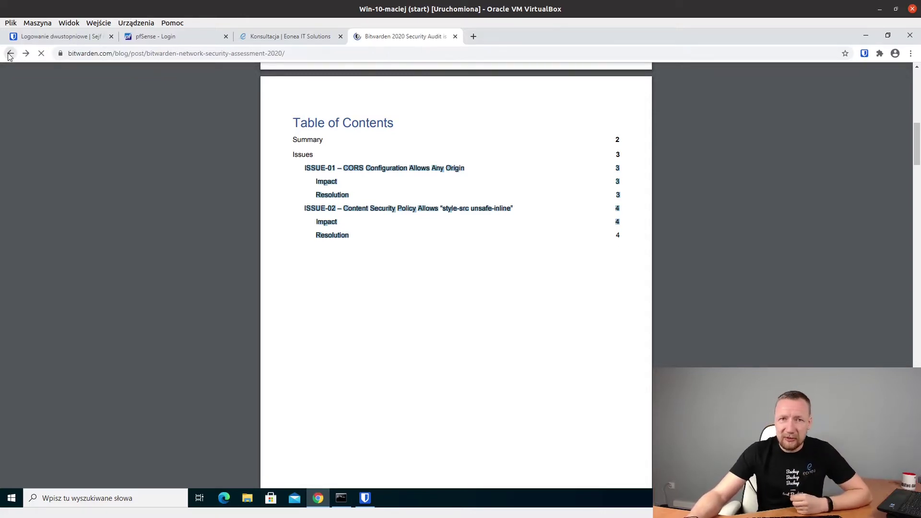
{"action": "scroll", "coordinate": [308, 222], "scroll_direction": "up", "scroll_amount": 7}
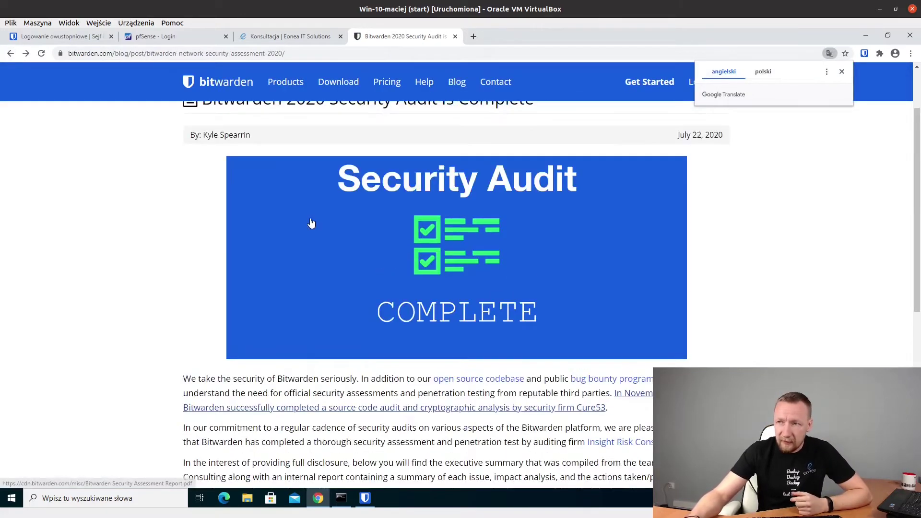
{"action": "left_click", "coordinate": [842, 72]}
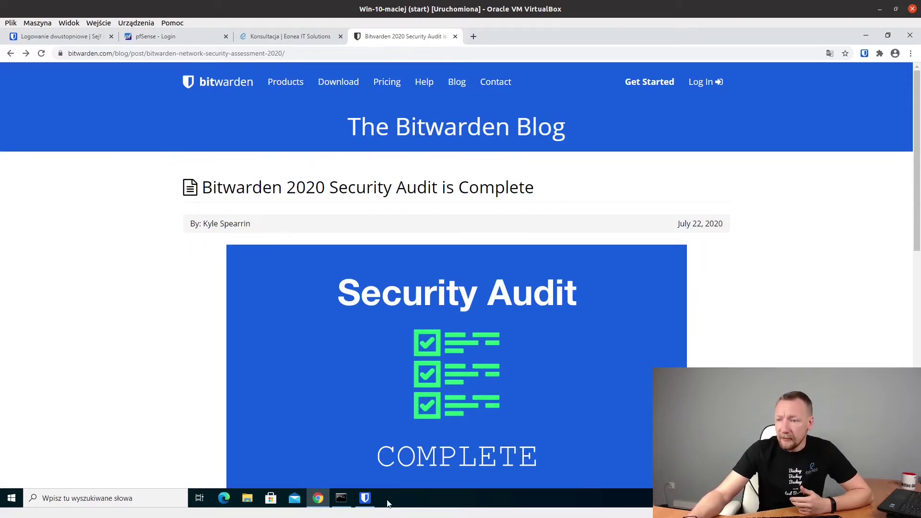
Step: View the vault in the Bitwarden desktop app and in the browser extension, and close the extension view
{"action": "left_click", "coordinate": [365, 498]}
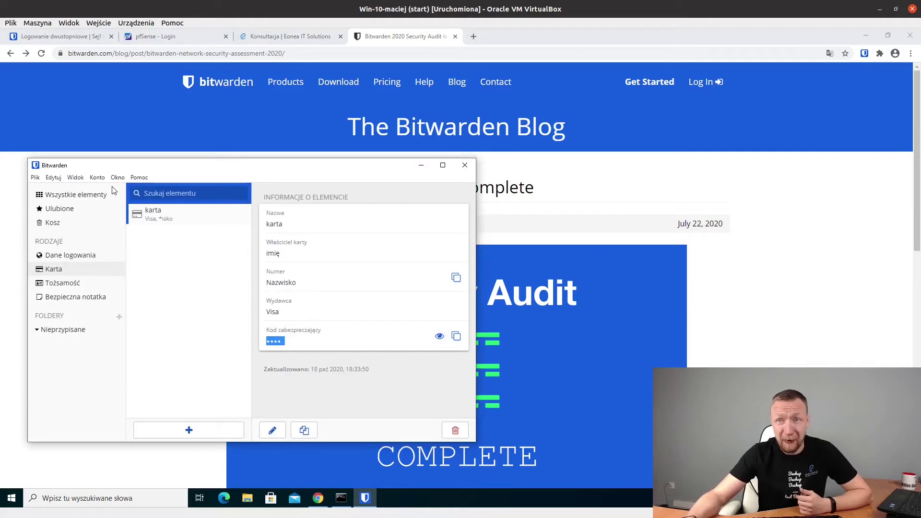
{"action": "left_click", "coordinate": [865, 57]}
{"action": "left_click", "coordinate": [865, 55]}
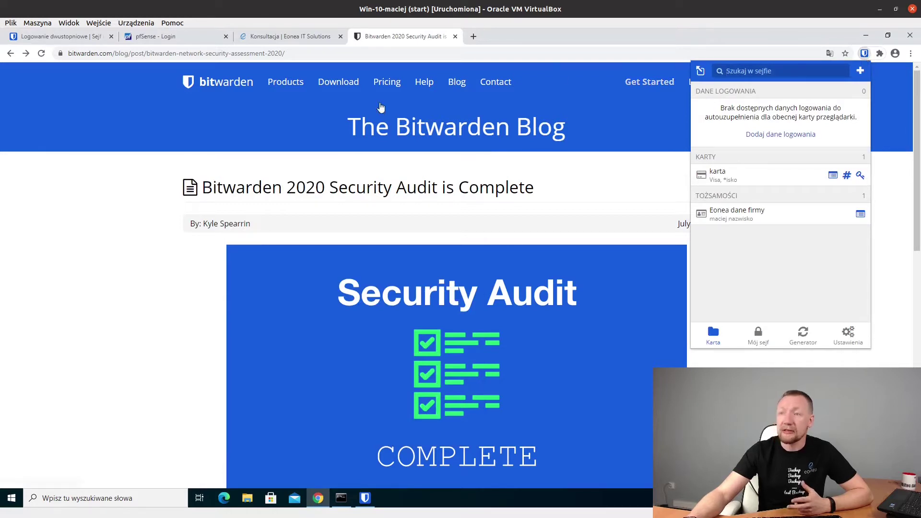
{"action": "left_click", "coordinate": [111, 190]}
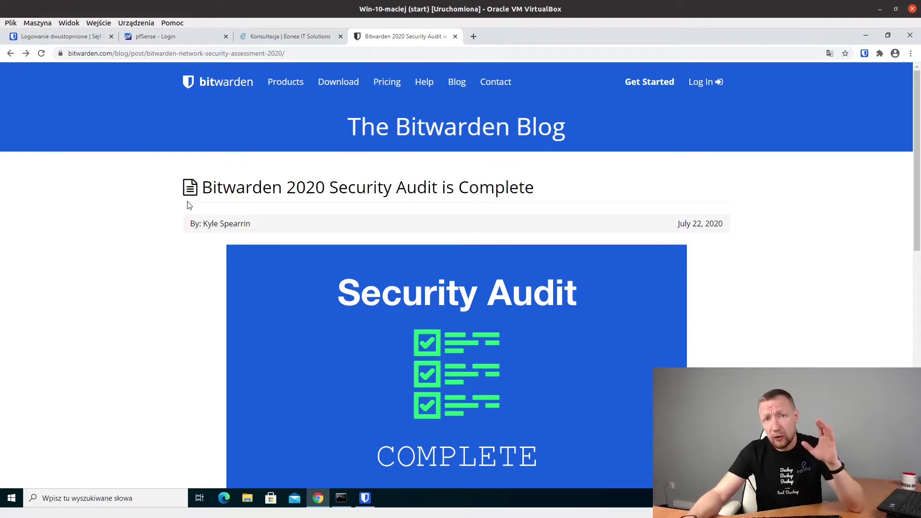
Step: Open the Pricing page and compare the personal Free Account, Premium Features and Family Sharing plans
{"action": "left_click", "coordinate": [387, 89]}
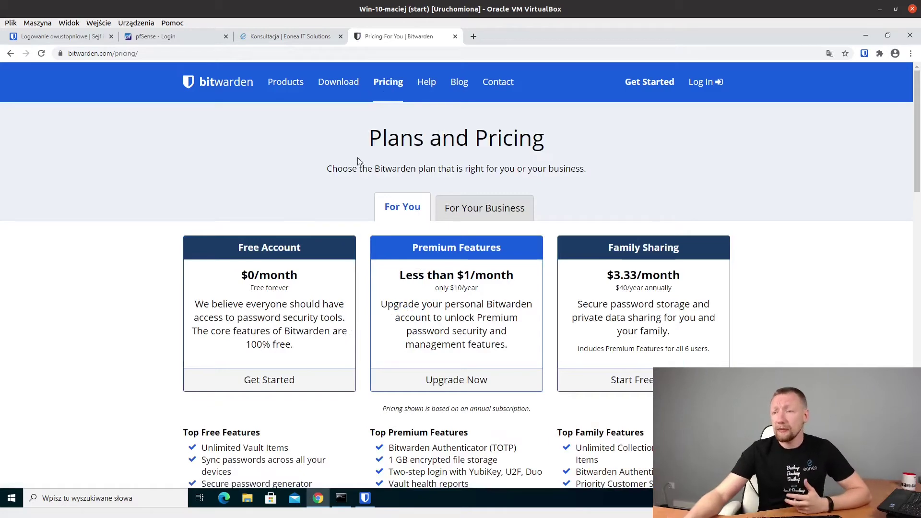
{"action": "scroll", "coordinate": [358, 186], "scroll_direction": "down", "scroll_amount": 2}
{"action": "scroll", "coordinate": [358, 186], "scroll_direction": "up", "scroll_amount": 1}
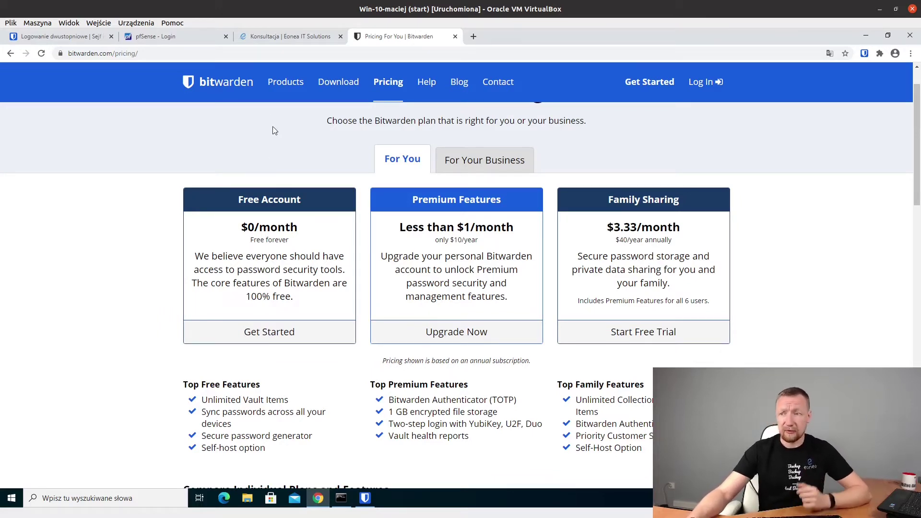
{"action": "scroll", "coordinate": [263, 179], "scroll_direction": "down", "scroll_amount": 1}
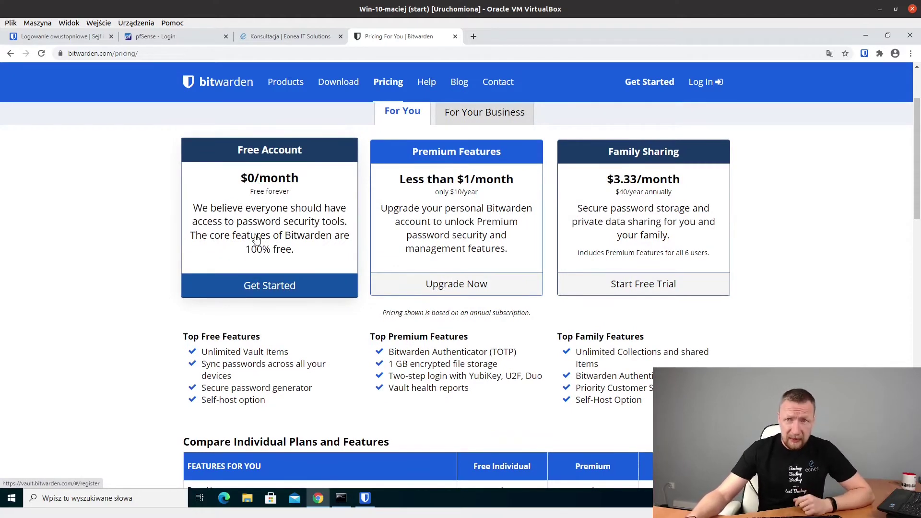
{"action": "scroll", "coordinate": [257, 238], "scroll_direction": "down", "scroll_amount": 1}
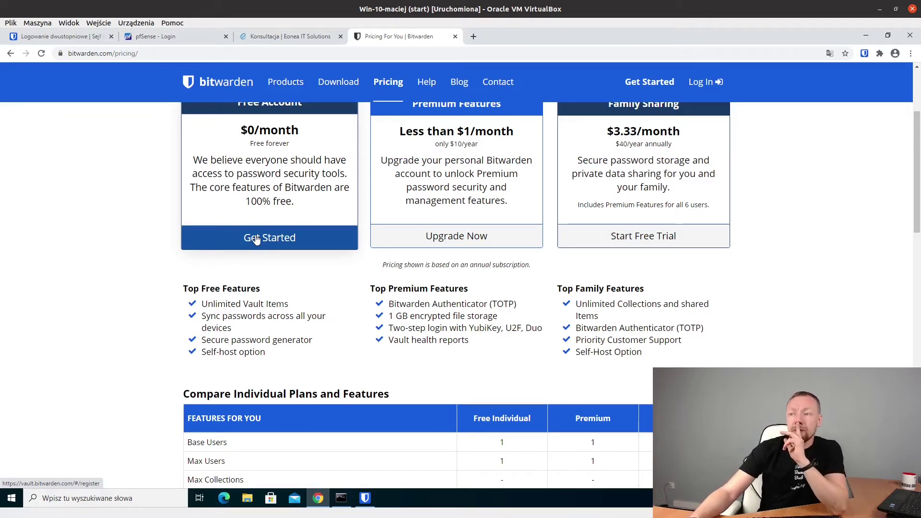
{"action": "scroll", "coordinate": [403, 197], "scroll_direction": "up", "scroll_amount": 3}
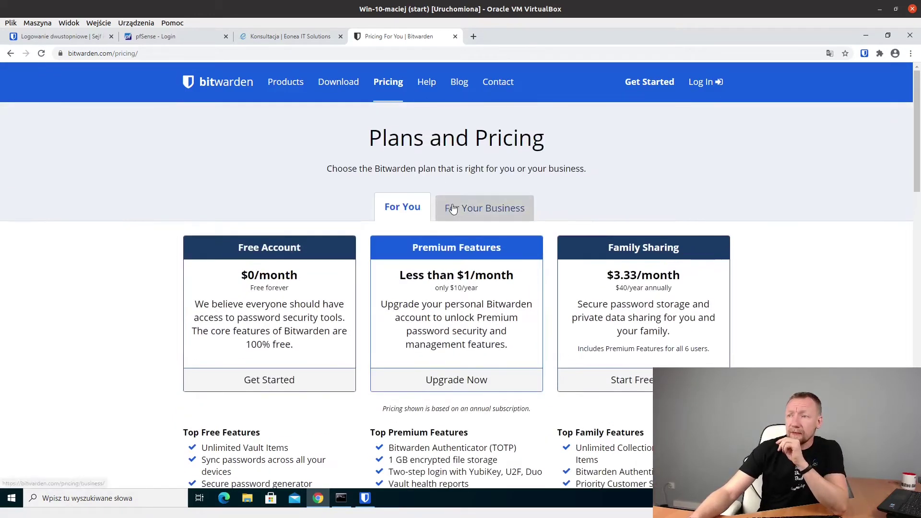
Step: Show the business pricing and compare the features of the Free Organization, Teams and Enterprise plans
{"action": "left_click", "coordinate": [455, 206]}
{"action": "scroll", "coordinate": [258, 262], "scroll_direction": "down", "scroll_amount": 1}
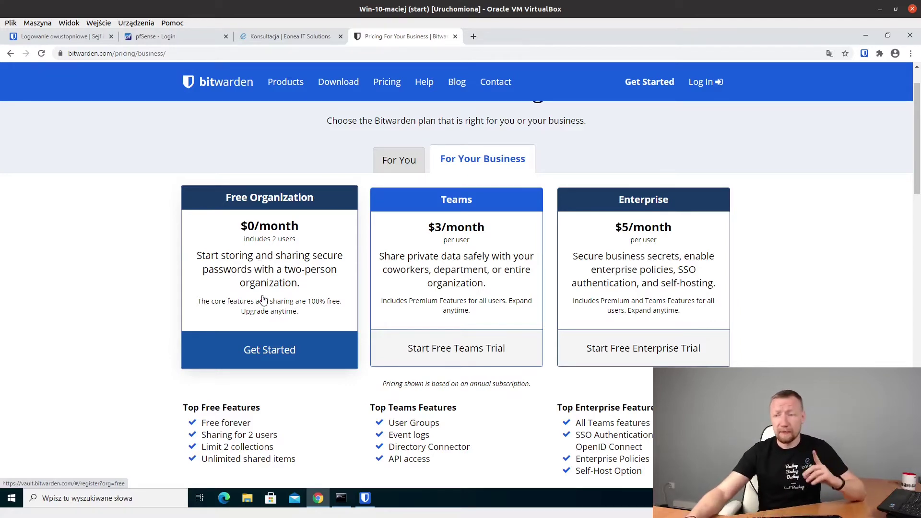
{"action": "scroll", "coordinate": [265, 329], "scroll_direction": "down", "scroll_amount": 4}
{"action": "scroll", "coordinate": [265, 329], "scroll_direction": "down", "scroll_amount": 1}
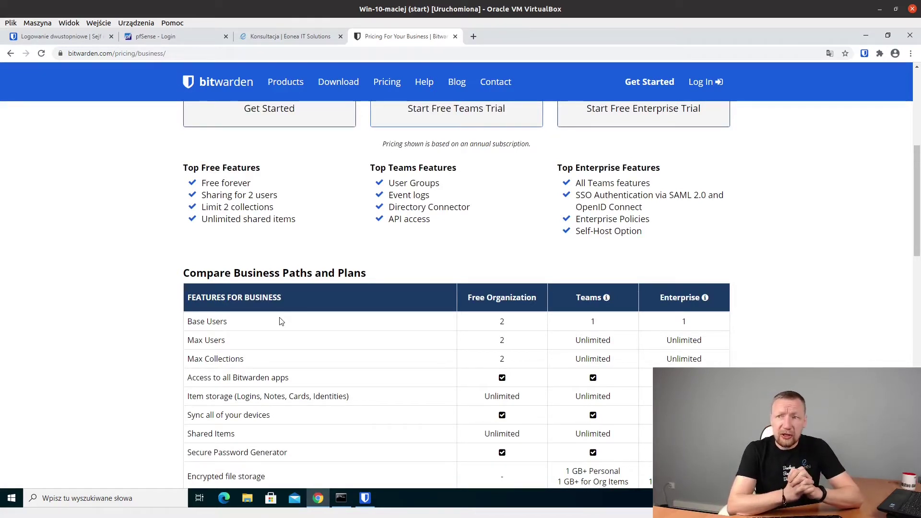
{"action": "scroll", "coordinate": [281, 321], "scroll_direction": "up", "scroll_amount": 2}
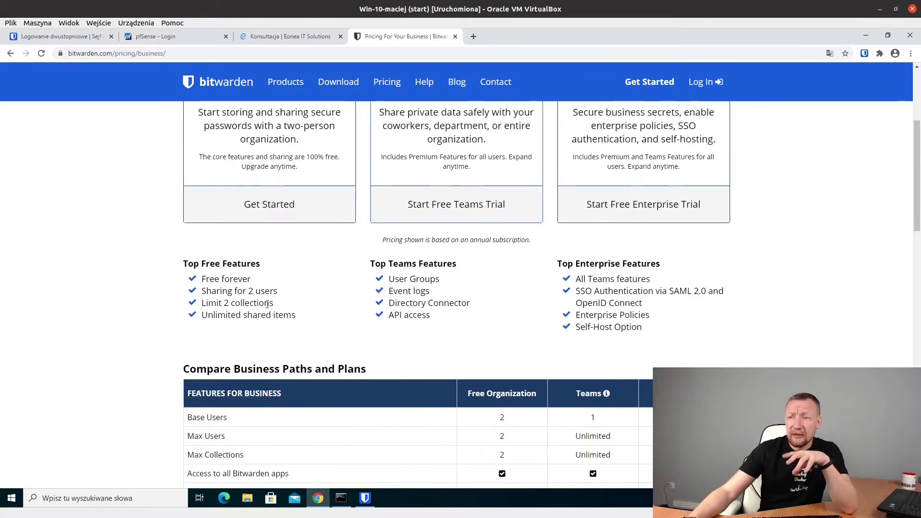
Step: Examine the business plan comparison table, highlighting the two-step login options of the Free Organization and Teams plans
{"action": "scroll", "coordinate": [251, 286], "scroll_direction": "up", "scroll_amount": 1}
{"action": "scroll", "coordinate": [251, 286], "scroll_direction": "up", "scroll_amount": 1}
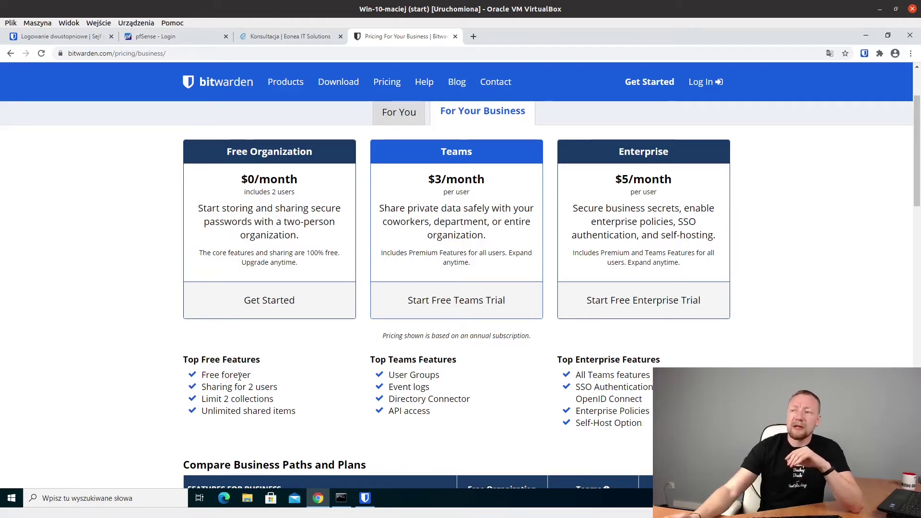
{"action": "scroll", "coordinate": [349, 421], "scroll_direction": "down", "scroll_amount": 2}
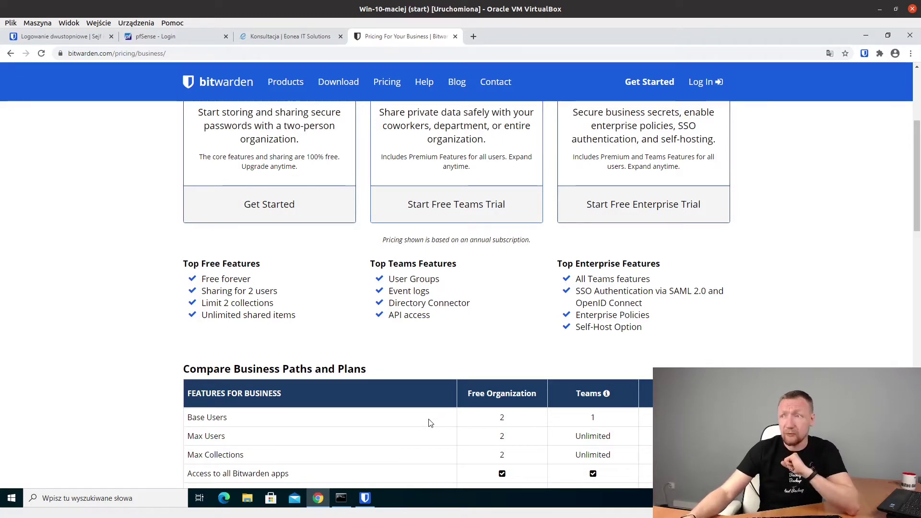
{"action": "scroll", "coordinate": [429, 430], "scroll_direction": "up", "scroll_amount": 1}
{"action": "scroll", "coordinate": [430, 424], "scroll_direction": "up", "scroll_amount": 1}
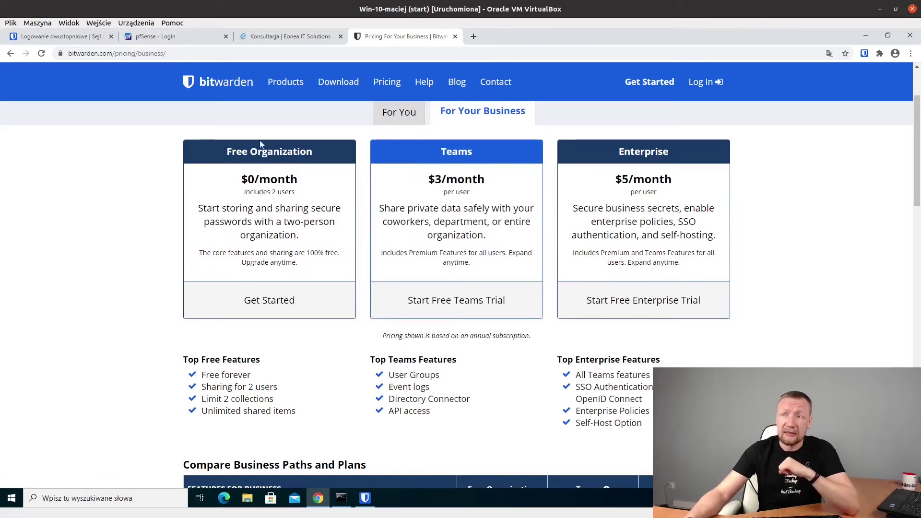
{"action": "scroll", "coordinate": [288, 230], "scroll_direction": "down", "scroll_amount": 4}
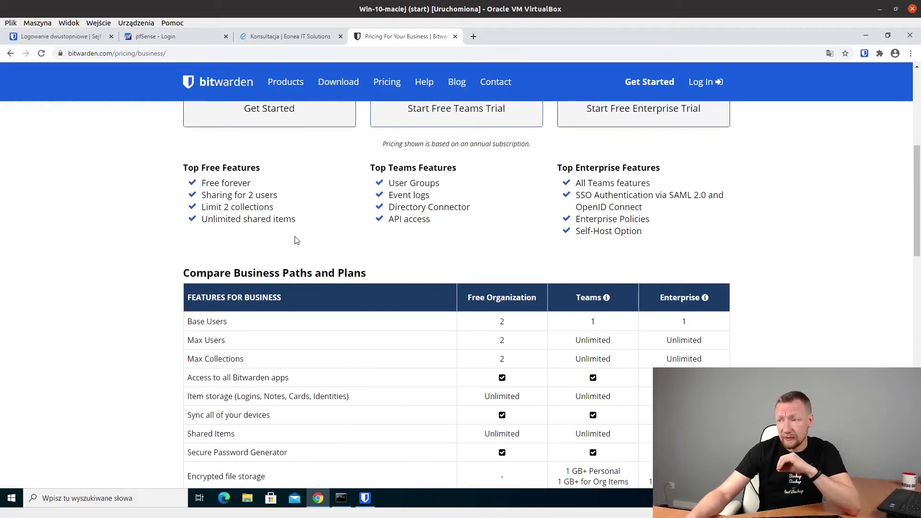
{"action": "scroll", "coordinate": [297, 240], "scroll_direction": "down", "scroll_amount": 2}
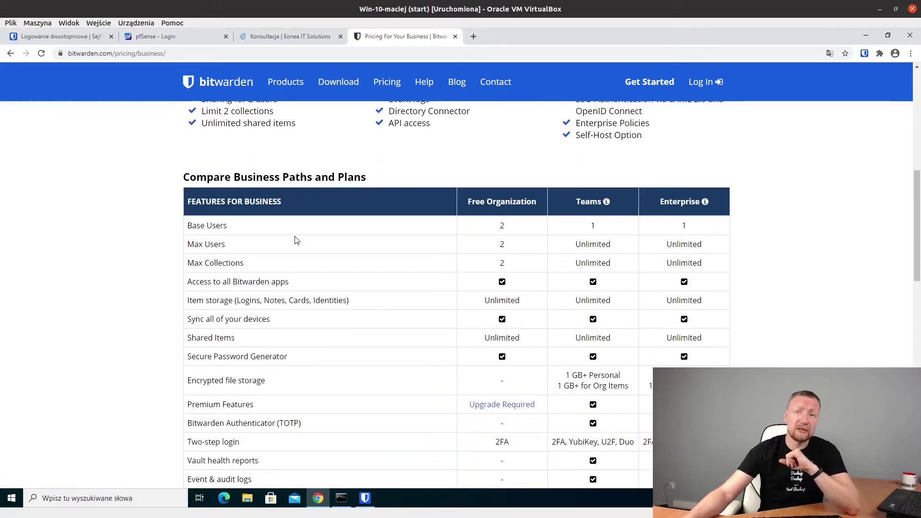
{"action": "scroll", "coordinate": [431, 394], "scroll_direction": "down", "scroll_amount": 1}
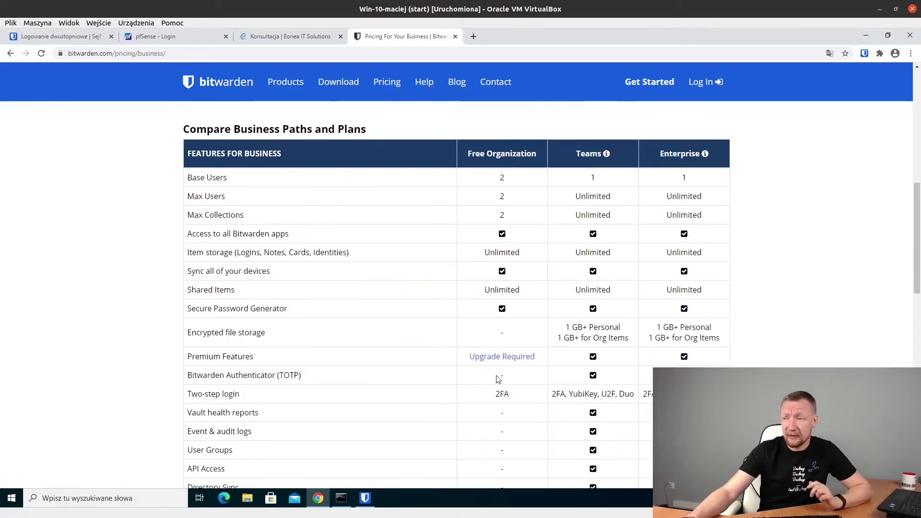
{"action": "double_click", "coordinate": [502, 394]}
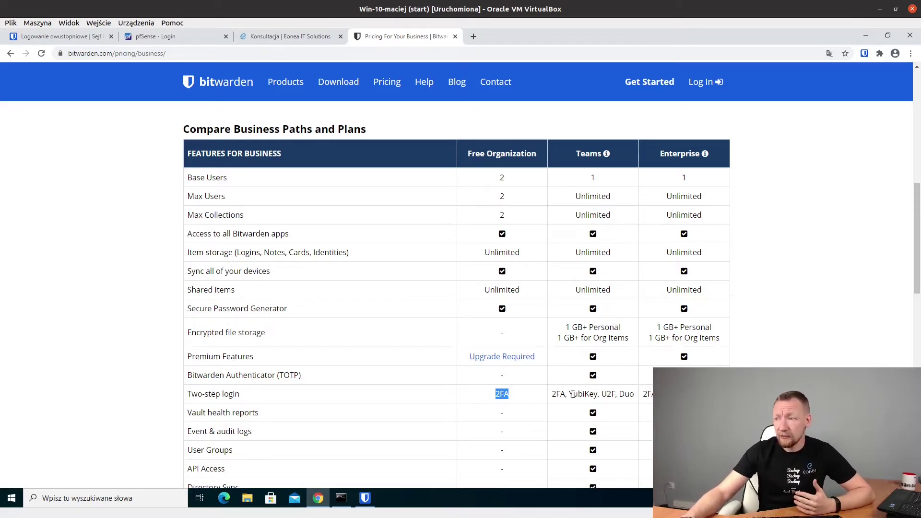
{"action": "left_click_drag", "start_coordinate": [569, 394], "coordinate": [627, 393]}
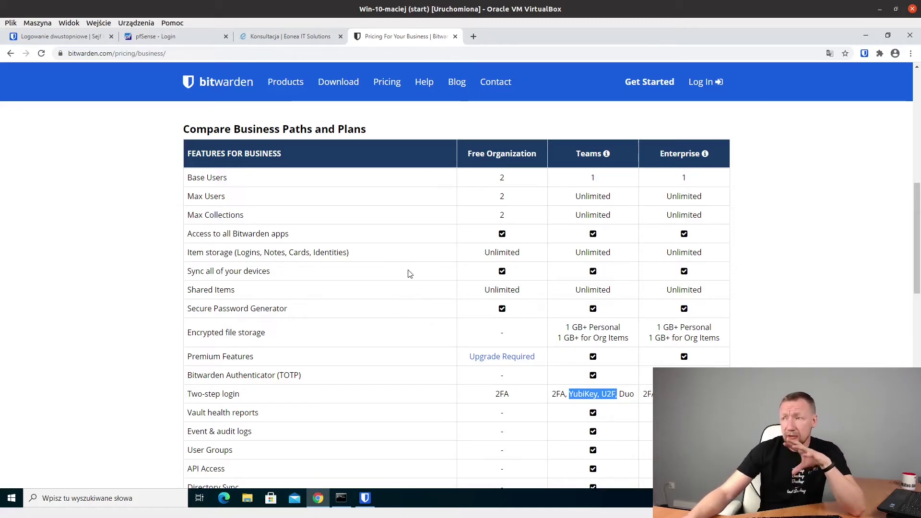
{"action": "scroll", "coordinate": [529, 306], "scroll_direction": "up", "scroll_amount": 2}
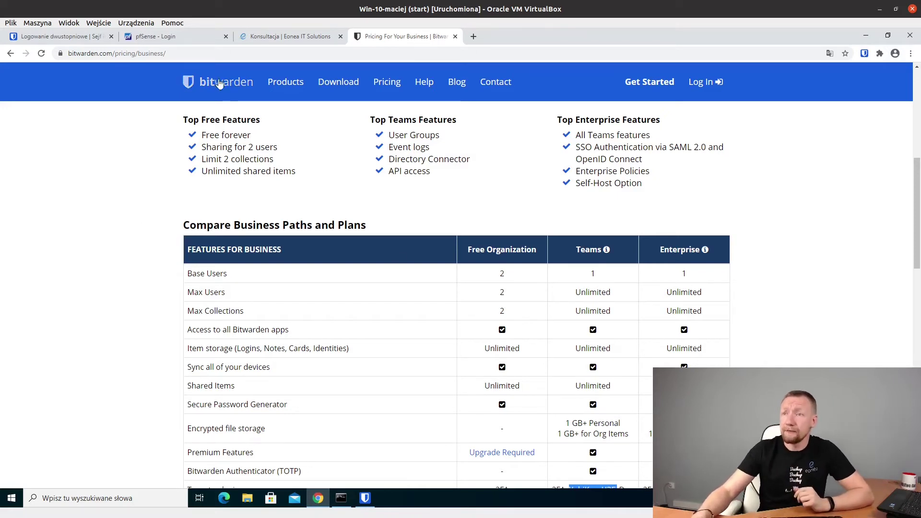
Step: Switch to the pfSense login page, fill the username and password from the saved admin entry in the Bitwarden extension, and sign in
{"action": "left_click", "coordinate": [197, 36]}
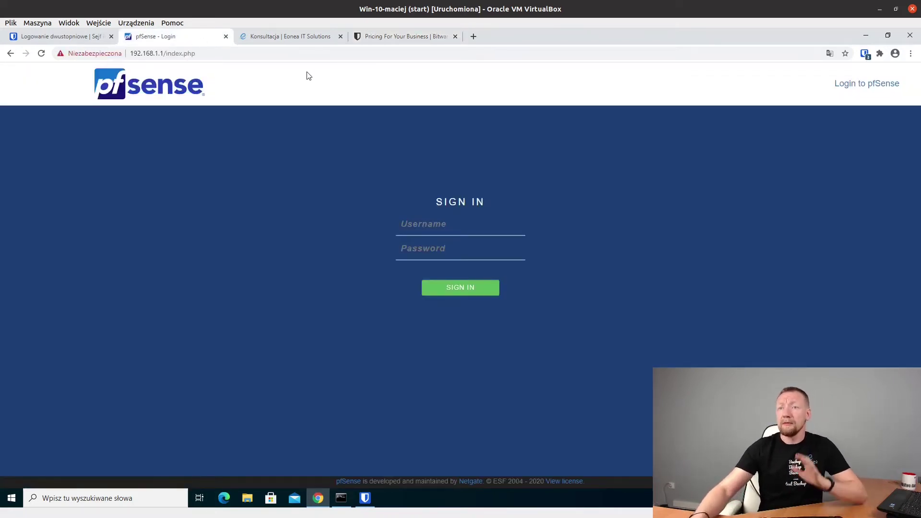
{"action": "left_click", "coordinate": [151, 55]}
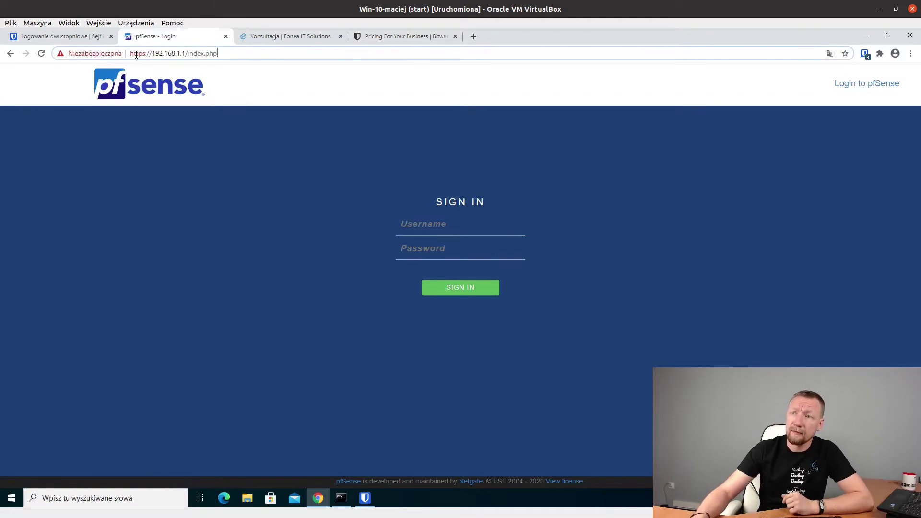
{"action": "left_click_drag", "start_coordinate": [215, 54], "coordinate": [129, 53]}
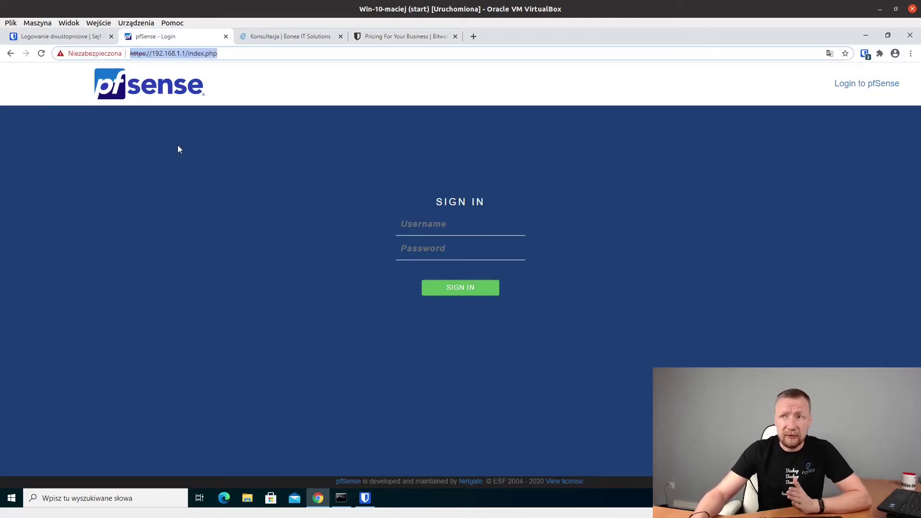
{"action": "left_click", "coordinate": [865, 53]}
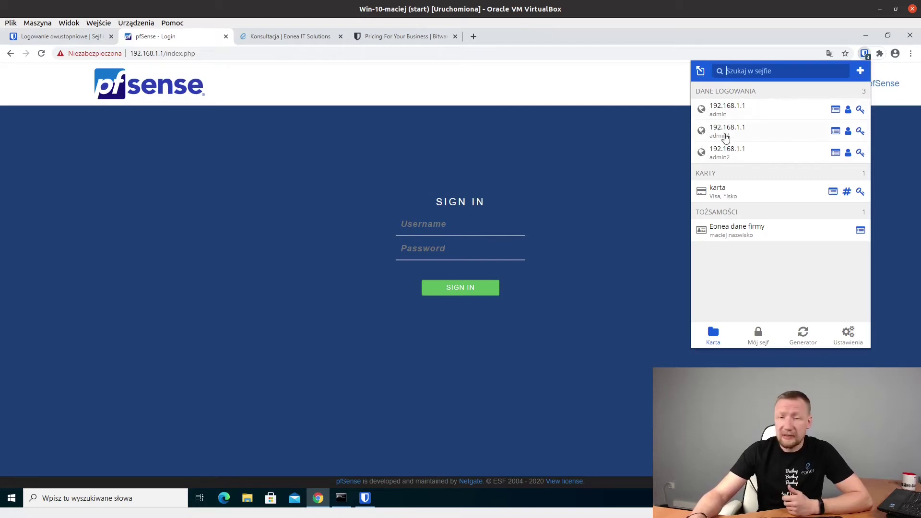
{"action": "left_click", "coordinate": [726, 107]}
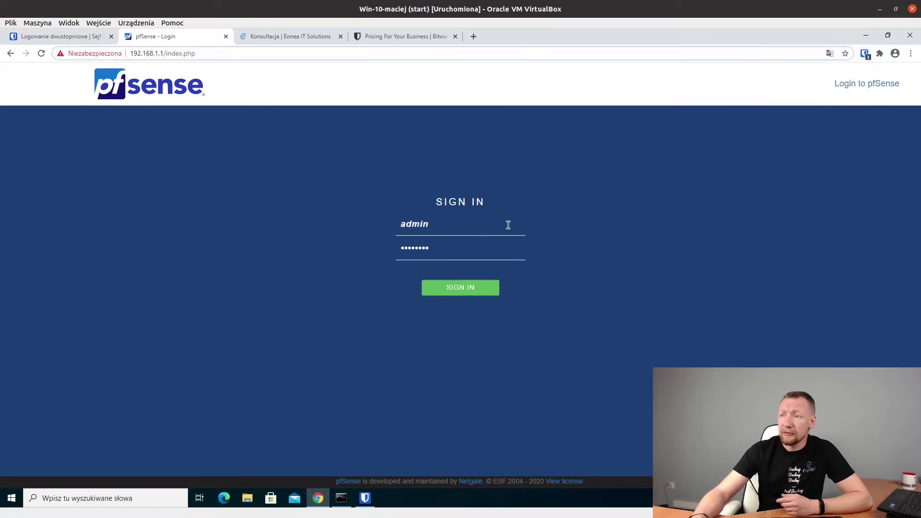
{"action": "left_click", "coordinate": [442, 292]}
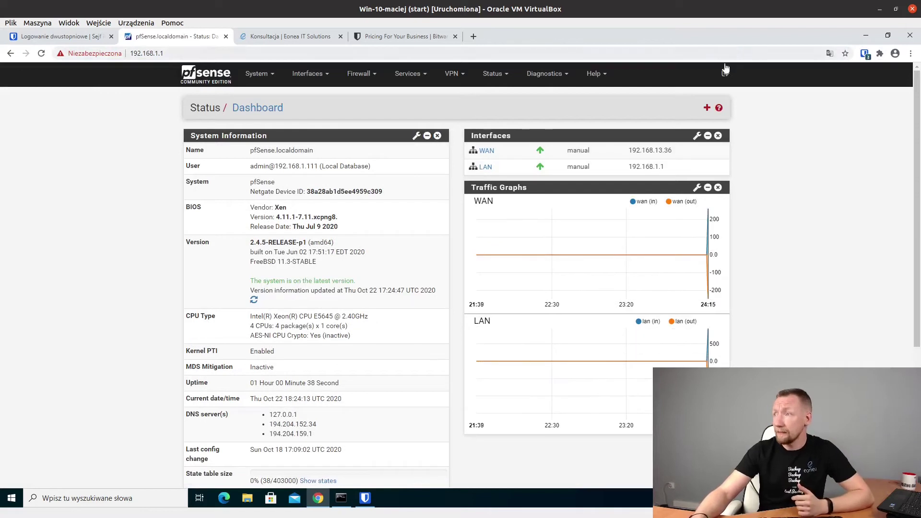
Step: Log out of pfSense and try to sign in as admin5, entering the account password
{"action": "left_click", "coordinate": [725, 73]}
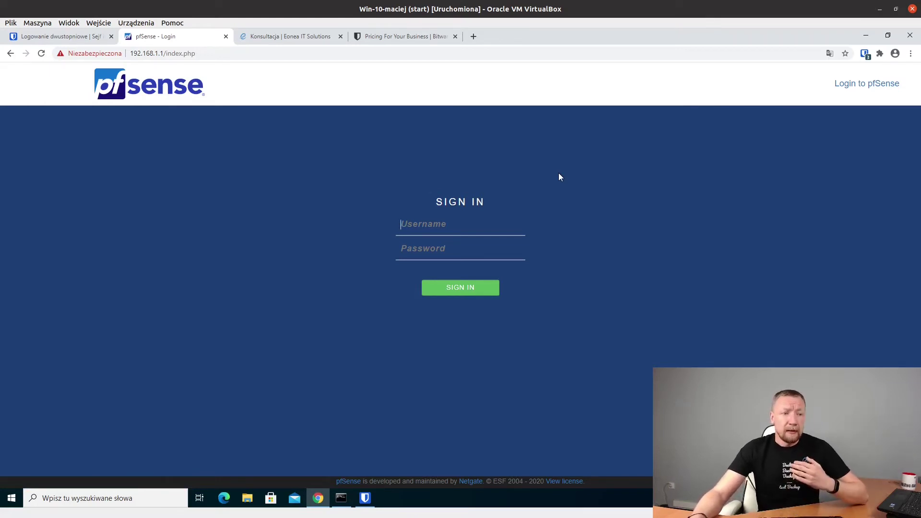
{"action": "left_click", "coordinate": [466, 224]}
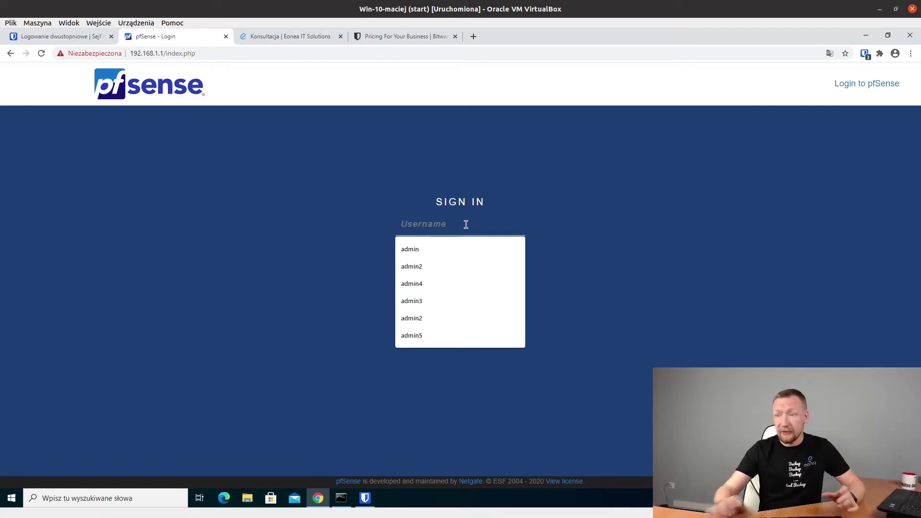
{"action": "type", "text": "admin5"}
{"action": "key", "text": "Tab"}
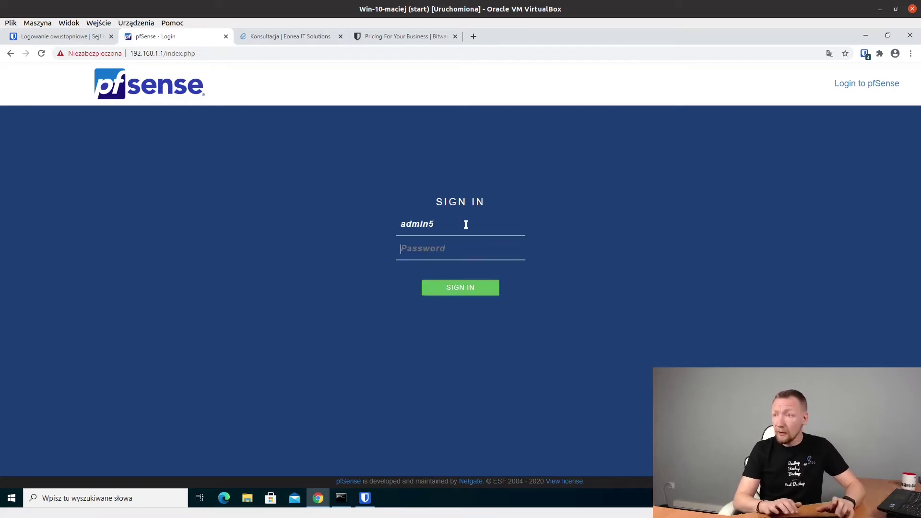
{"action": "type", "text": "•••••"}
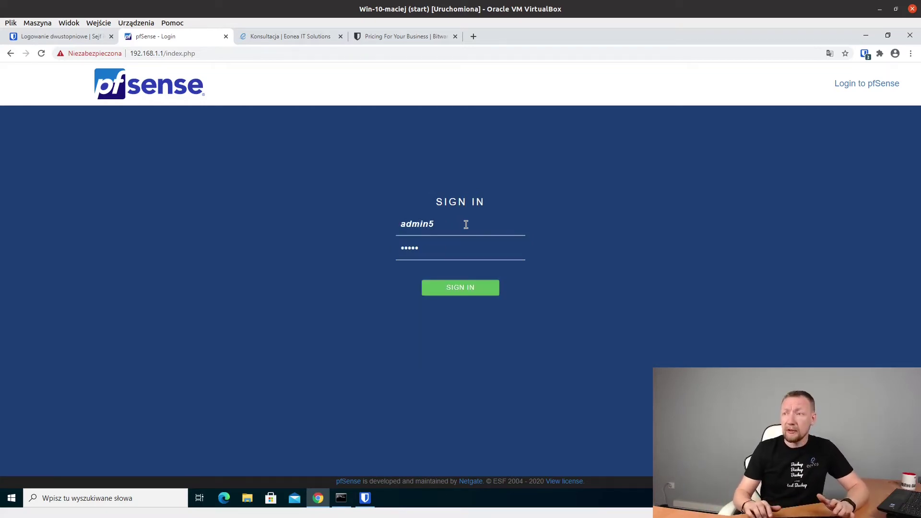
{"action": "left_click", "coordinate": [465, 289]}
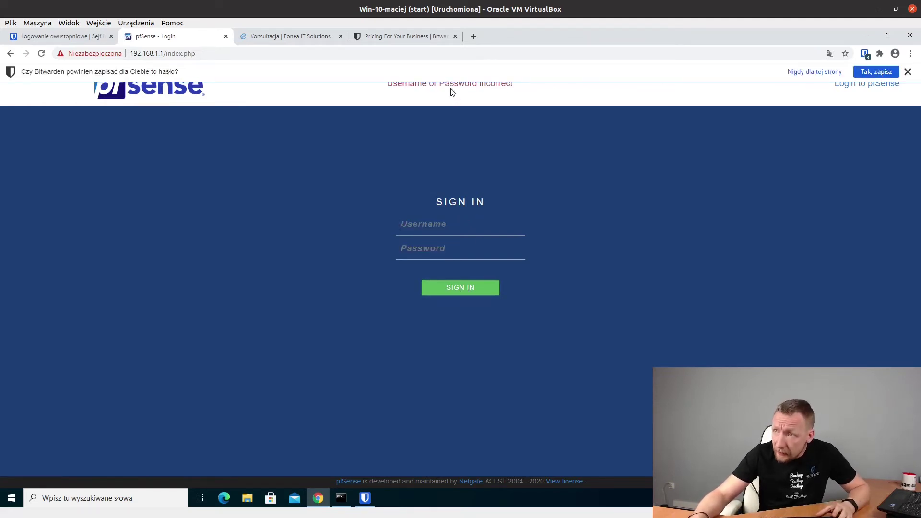
{"action": "left_click_drag", "start_coordinate": [388, 85], "coordinate": [521, 88]}
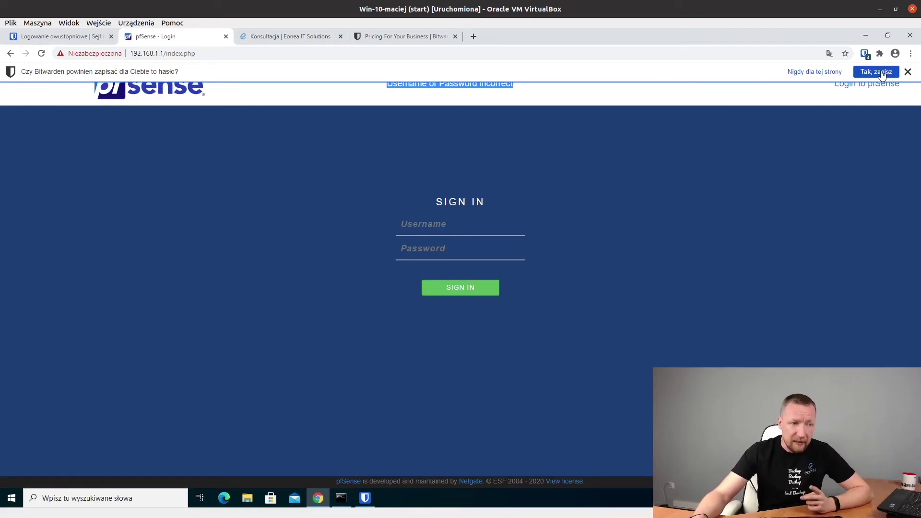
{"action": "left_click", "coordinate": [867, 135]}
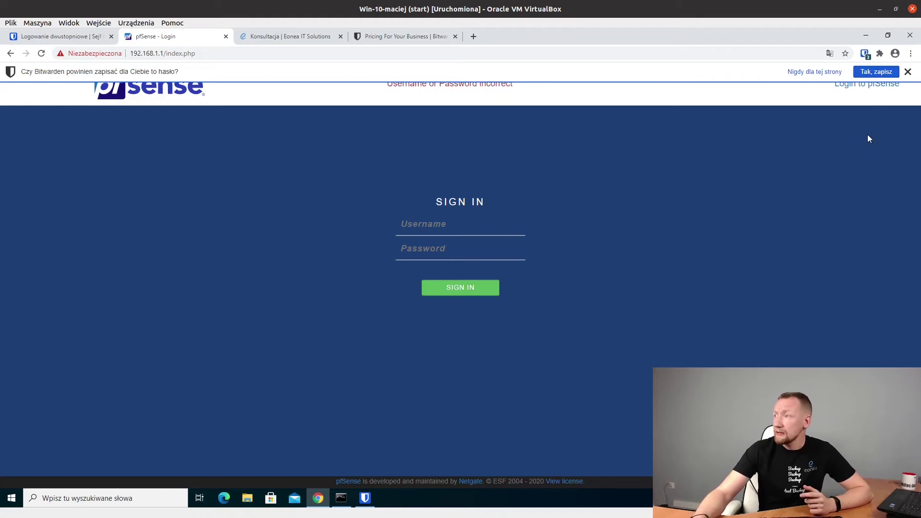
Step: Start a new login item for the pfSense page in the Bitwarden extension, review its fields, and briefly view the desktop app
{"action": "left_click", "coordinate": [865, 54]}
{"action": "left_click", "coordinate": [865, 53]}
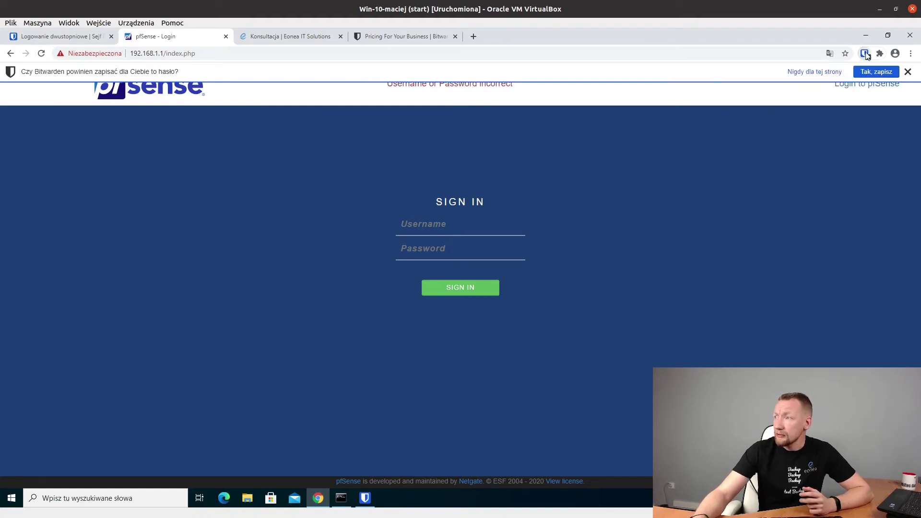
{"action": "left_click", "coordinate": [866, 53]}
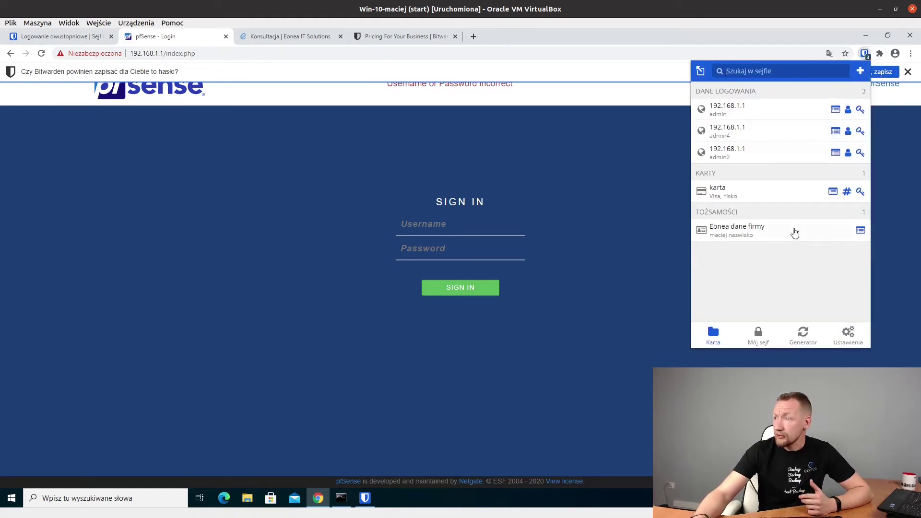
{"action": "left_click", "coordinate": [858, 70]}
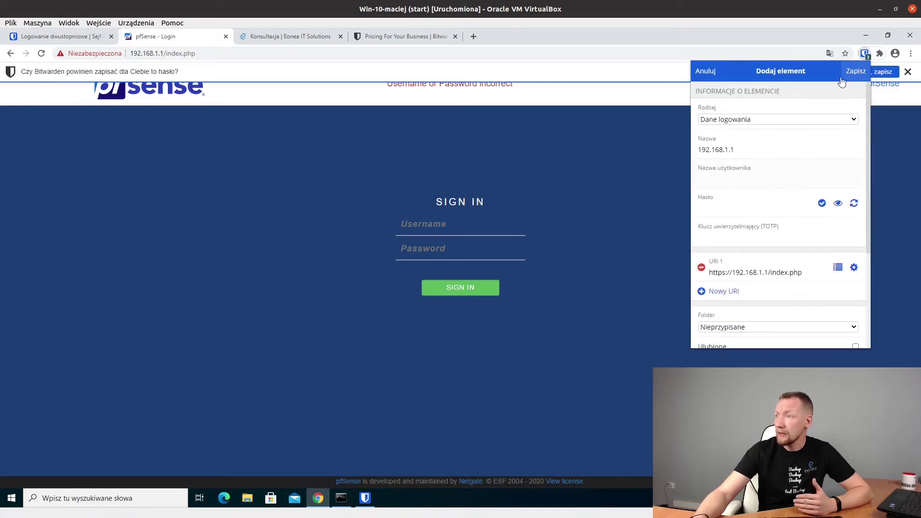
{"action": "left_click", "coordinate": [735, 121]}
{"action": "left_click", "coordinate": [735, 121]}
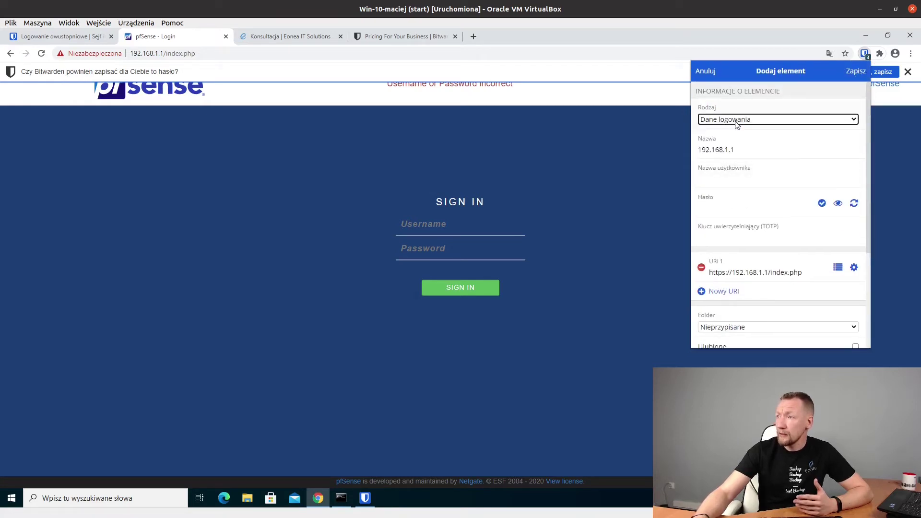
{"action": "double_click", "coordinate": [729, 150]}
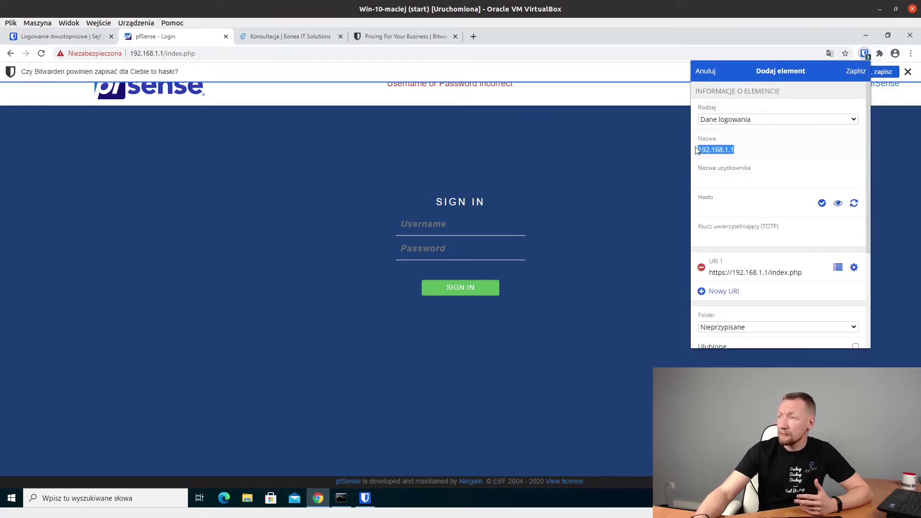
{"action": "left_click", "coordinate": [736, 180]}
{"action": "left_click", "coordinate": [739, 209]}
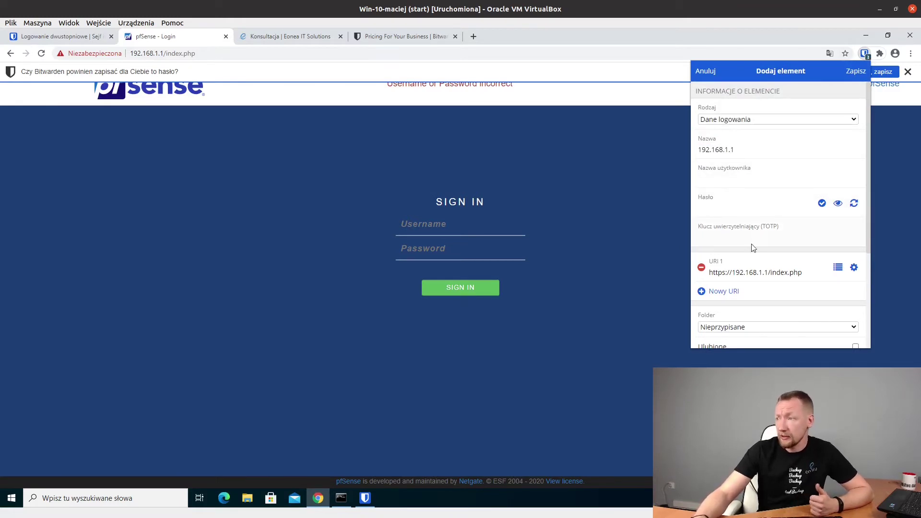
{"action": "scroll", "coordinate": [751, 290], "scroll_direction": "down", "scroll_amount": 2}
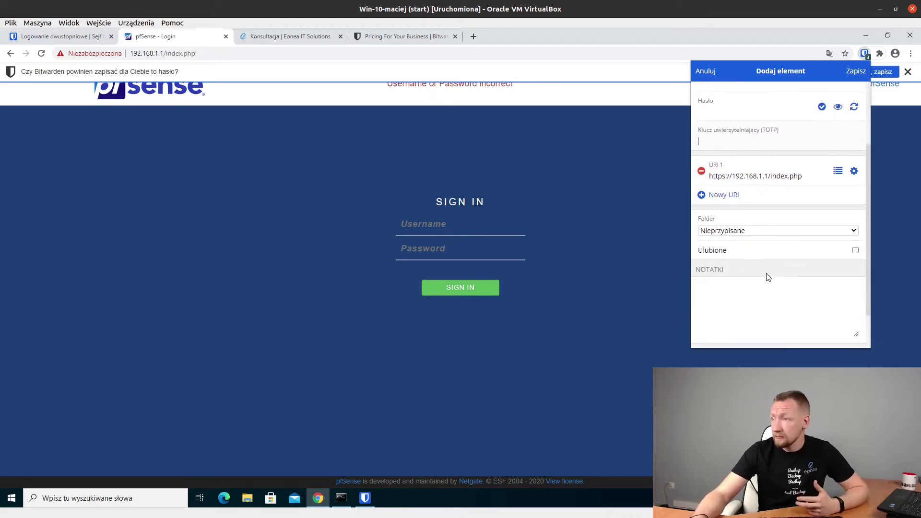
{"action": "scroll", "coordinate": [765, 276], "scroll_direction": "down", "scroll_amount": 1}
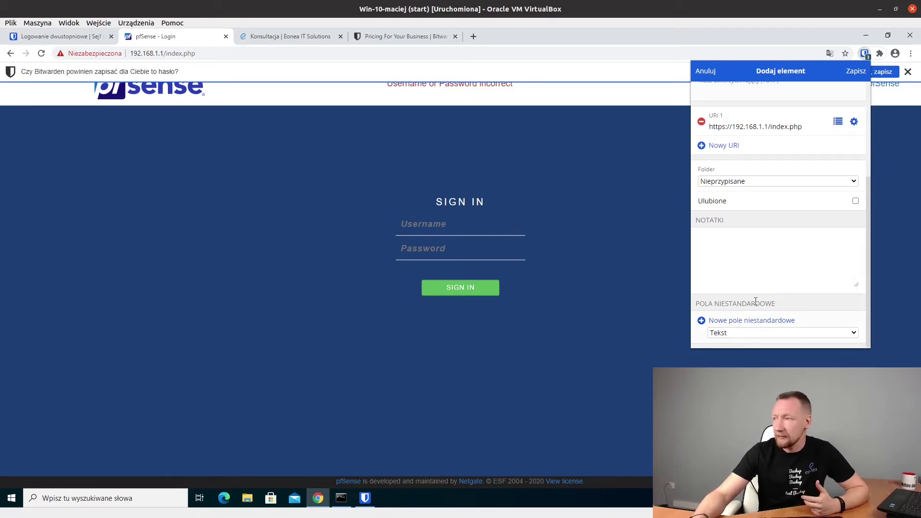
{"action": "left_click", "coordinate": [364, 498]}
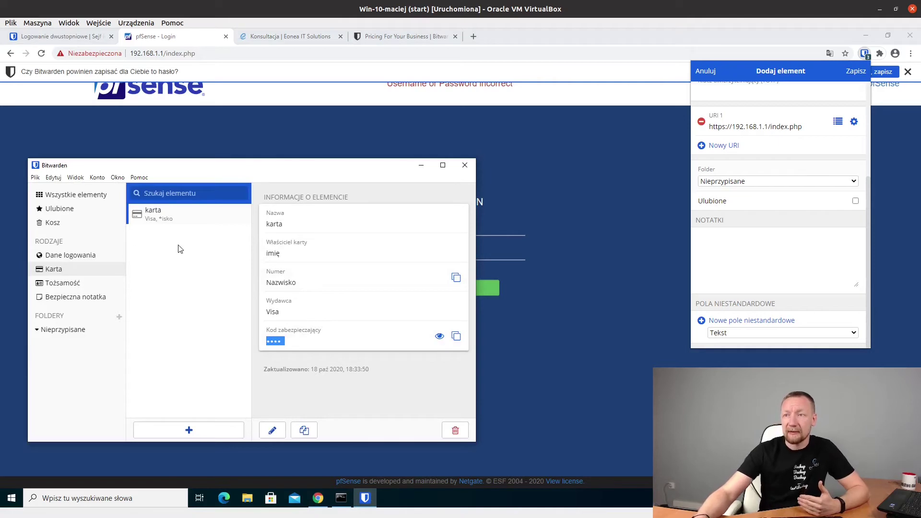
{"action": "left_click", "coordinate": [421, 165]}
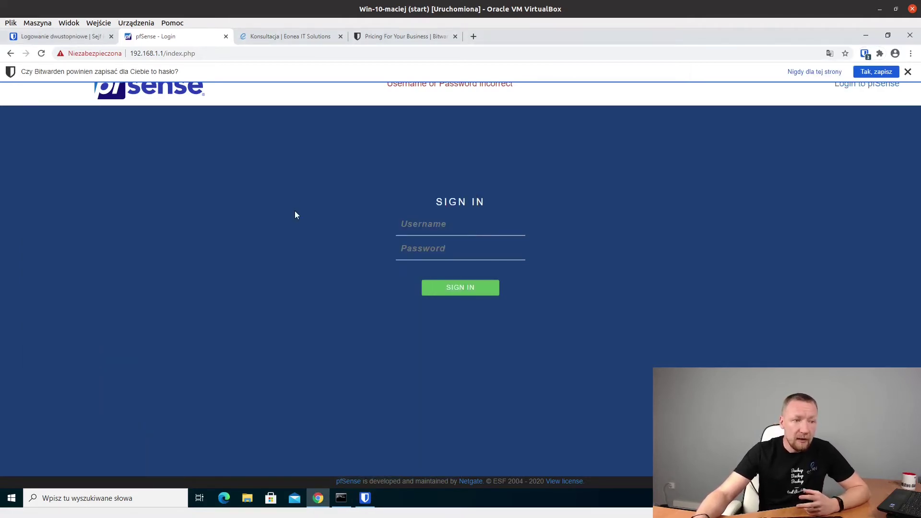
Step: Reload the Eonea consultation page and fill its contact form from the Eonea dane firmy identity in the Bitwarden extension
{"action": "left_click", "coordinate": [312, 38]}
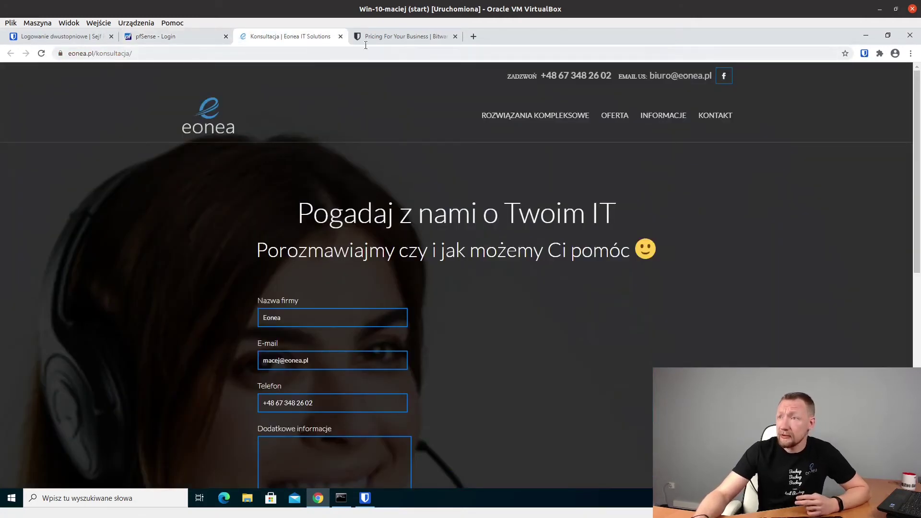
{"action": "left_click", "coordinate": [41, 52]}
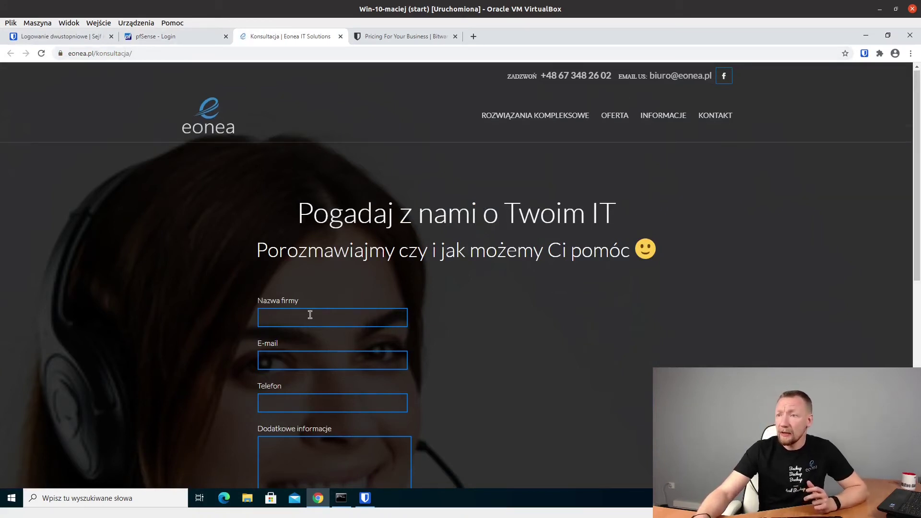
{"action": "left_click", "coordinate": [864, 54]}
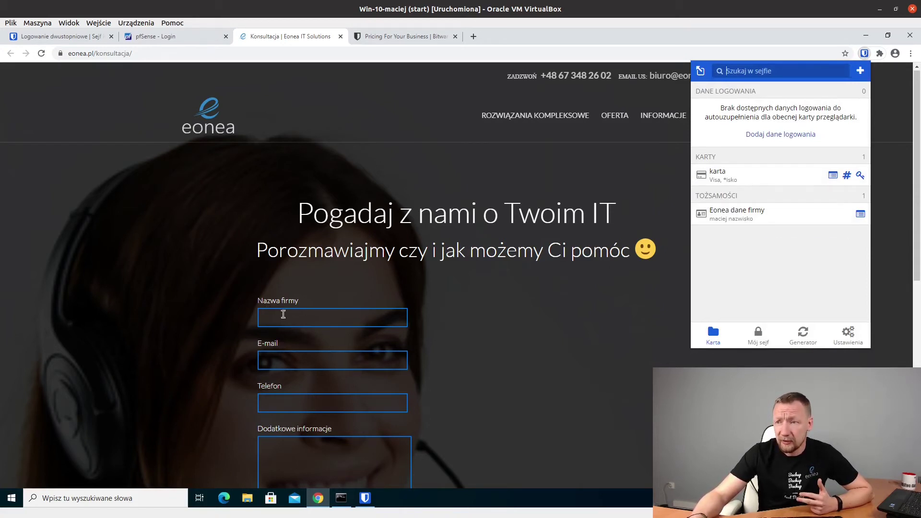
{"action": "scroll", "coordinate": [268, 454], "scroll_direction": "down", "scroll_amount": 1}
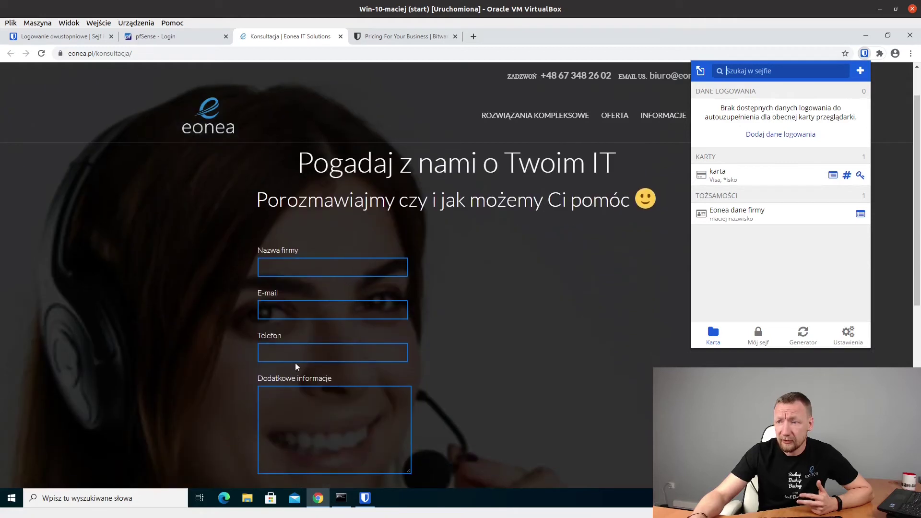
{"action": "left_click", "coordinate": [734, 217]}
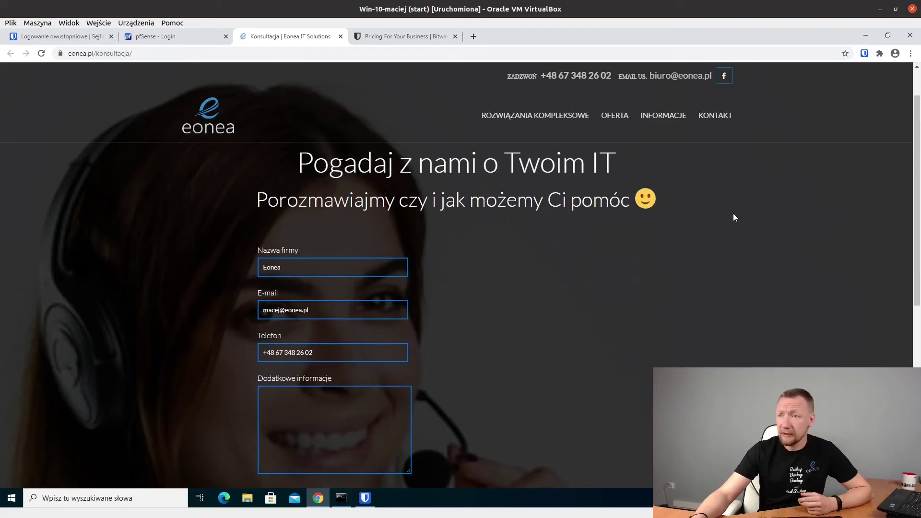
Step: Review the Eonea dane firmy identity in the Bitwarden desktop app, including its custom field, alongside the filled web form
{"action": "left_click", "coordinate": [865, 53]}
{"action": "left_click", "coordinate": [365, 498]}
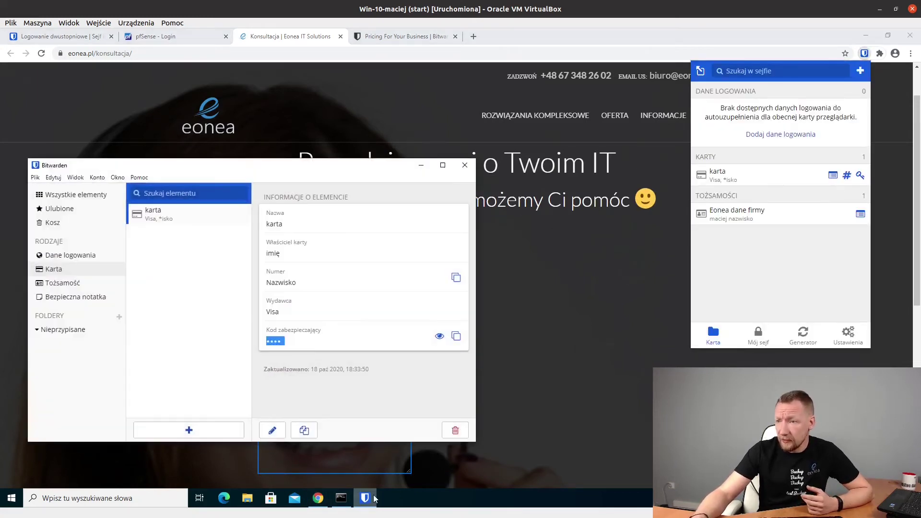
{"action": "left_click", "coordinate": [64, 283]}
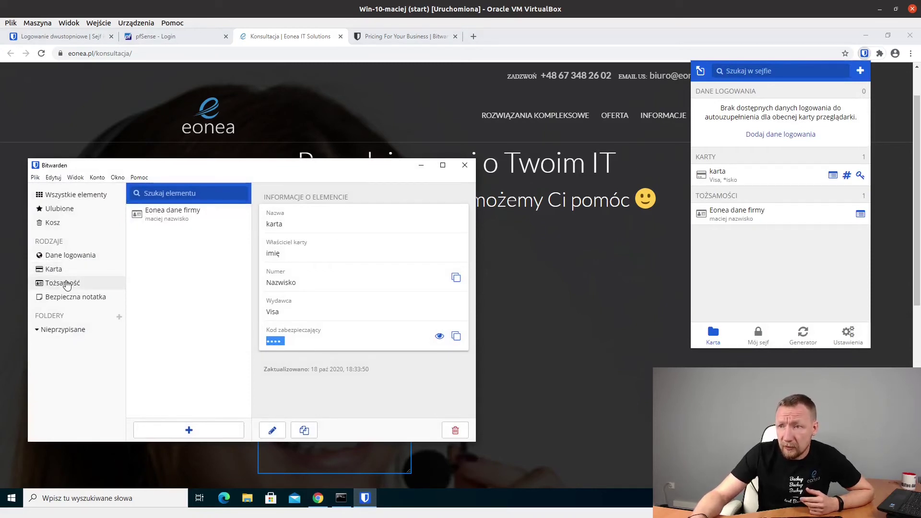
{"action": "left_click", "coordinate": [146, 211]}
{"action": "scroll", "coordinate": [331, 322], "scroll_direction": "down", "scroll_amount": 1}
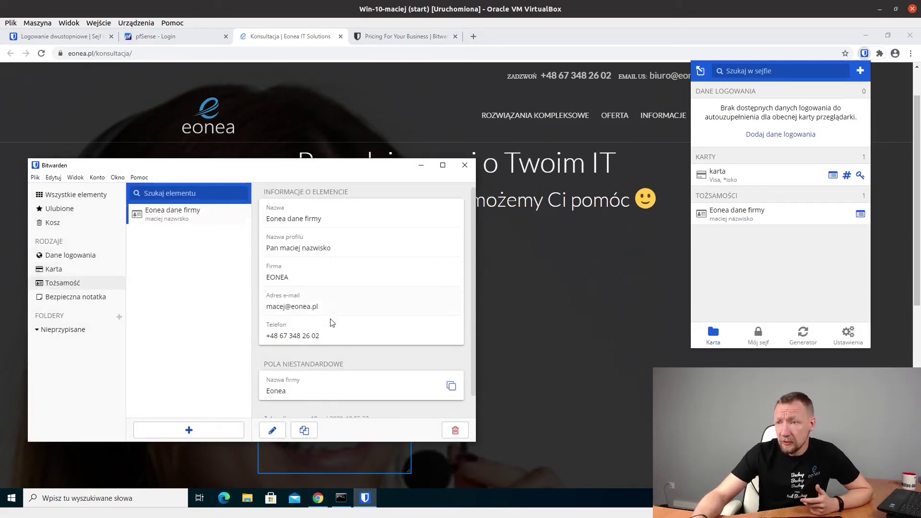
{"action": "left_click_drag", "start_coordinate": [285, 168], "coordinate": [677, 117]}
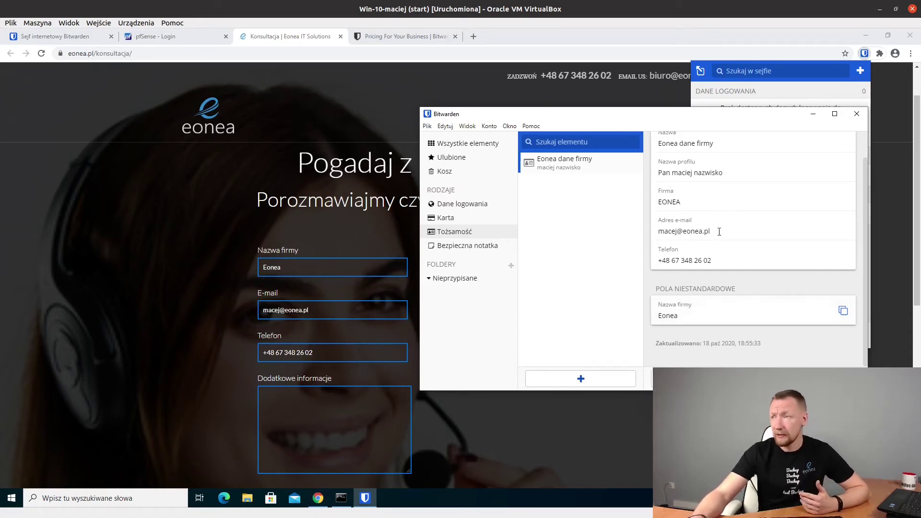
{"action": "left_click_drag", "start_coordinate": [714, 117], "coordinate": [517, 124]}
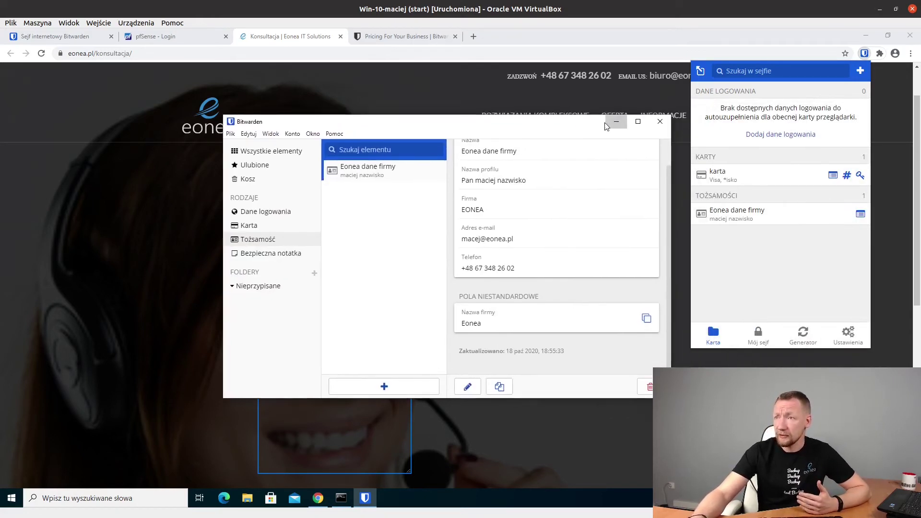
{"action": "left_click", "coordinate": [615, 122]}
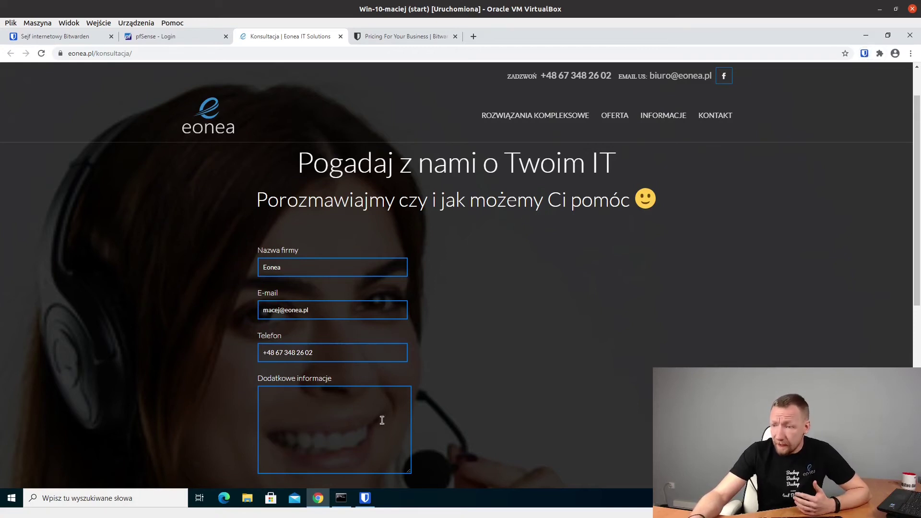
Step: View the saved payment card item named karta in the Bitwarden desktop app and minimize the app
{"action": "left_click", "coordinate": [365, 498]}
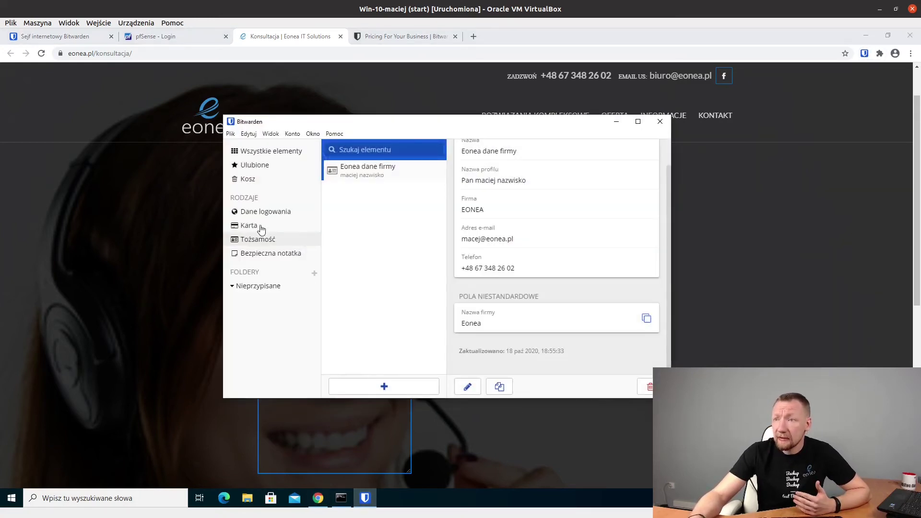
{"action": "left_click", "coordinate": [261, 228]}
{"action": "left_click", "coordinate": [370, 177]}
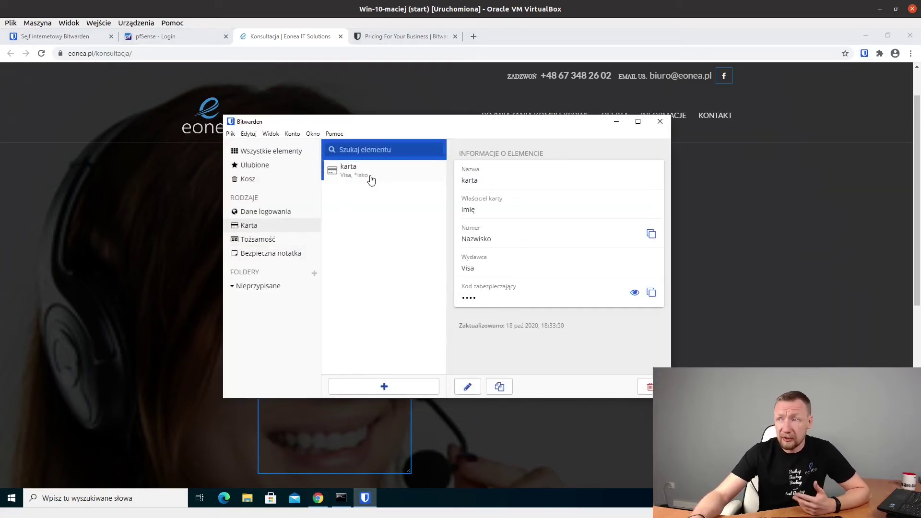
{"action": "left_click", "coordinate": [615, 121]}
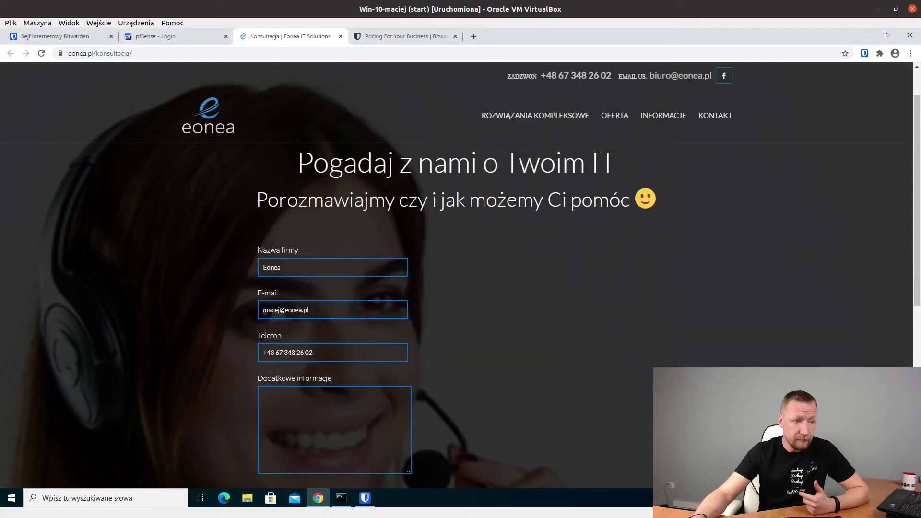
Step: Switch to the Bitwarden web vault, unlock it with the master password, and show the list of all vault items
{"action": "left_click", "coordinate": [71, 41]}
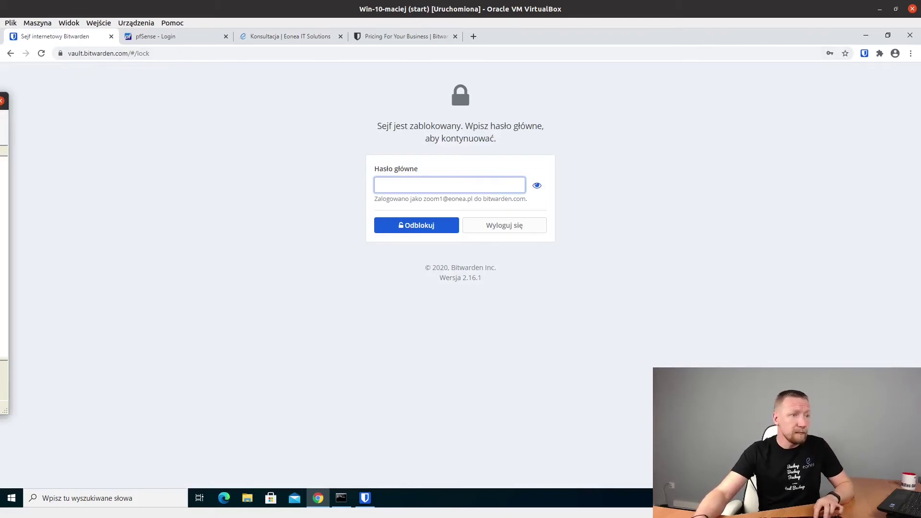
{"action": "left_click", "coordinate": [407, 185]}
{"action": "key", "text": "ctrl+v"}
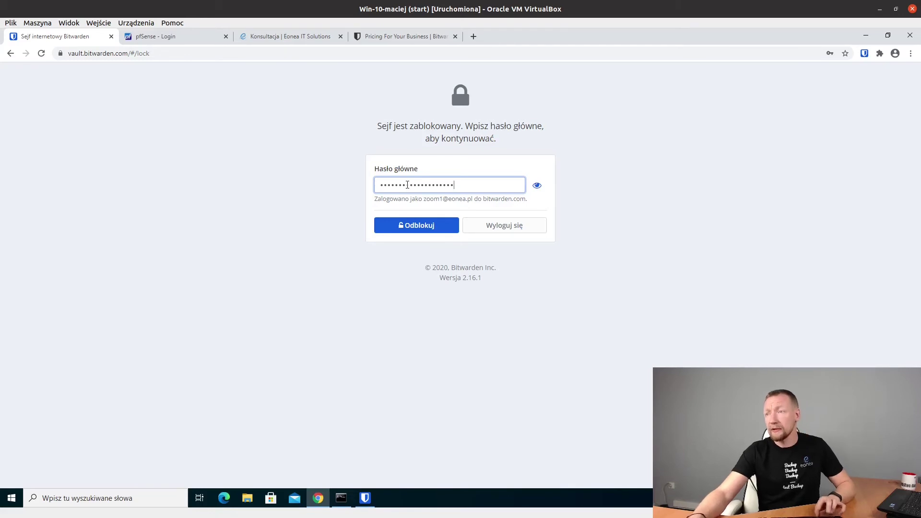
{"action": "left_click", "coordinate": [410, 231]}
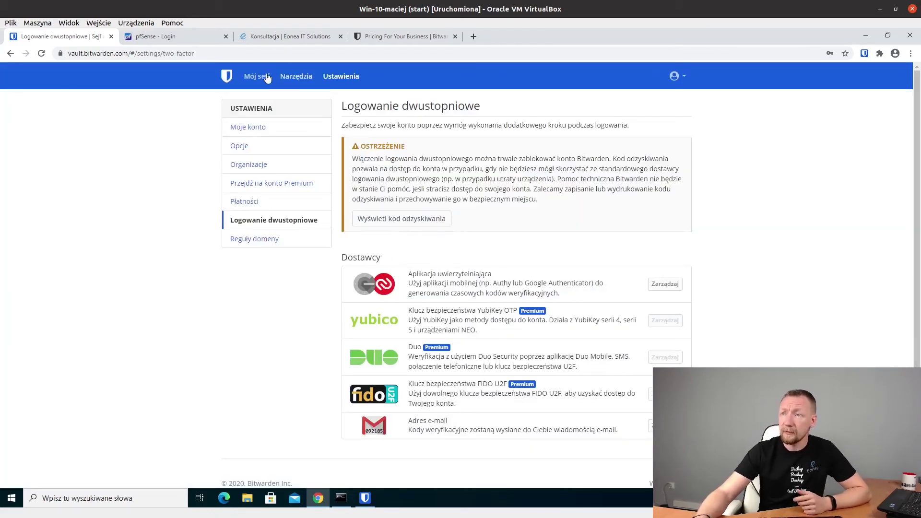
{"action": "left_click", "coordinate": [263, 77]}
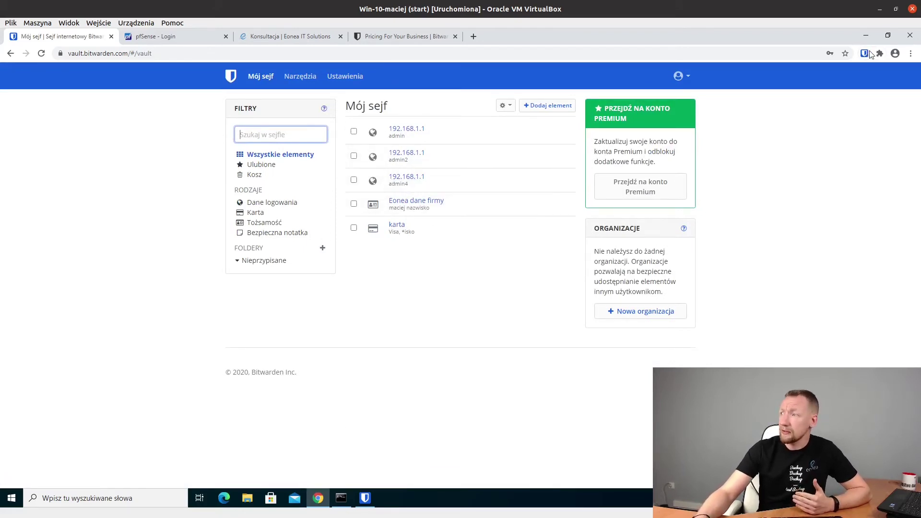
{"action": "left_click", "coordinate": [365, 498]}
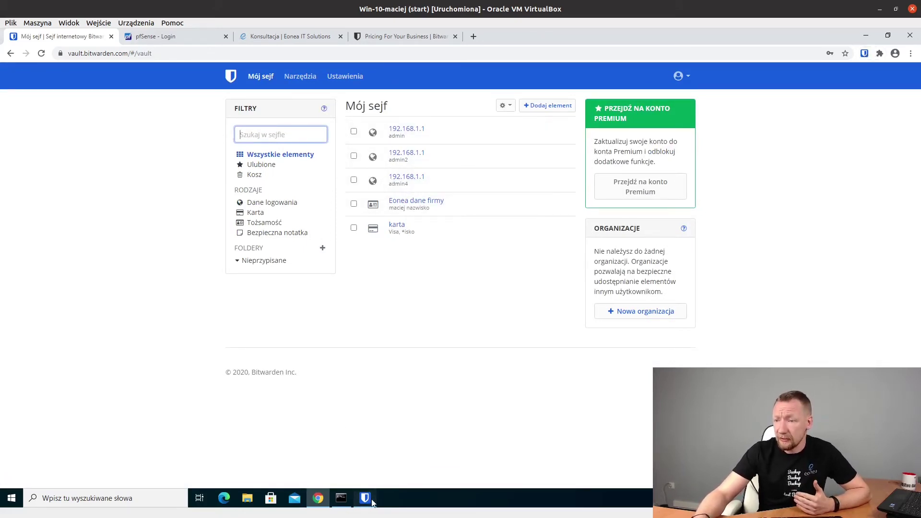
{"action": "left_click", "coordinate": [616, 122]}
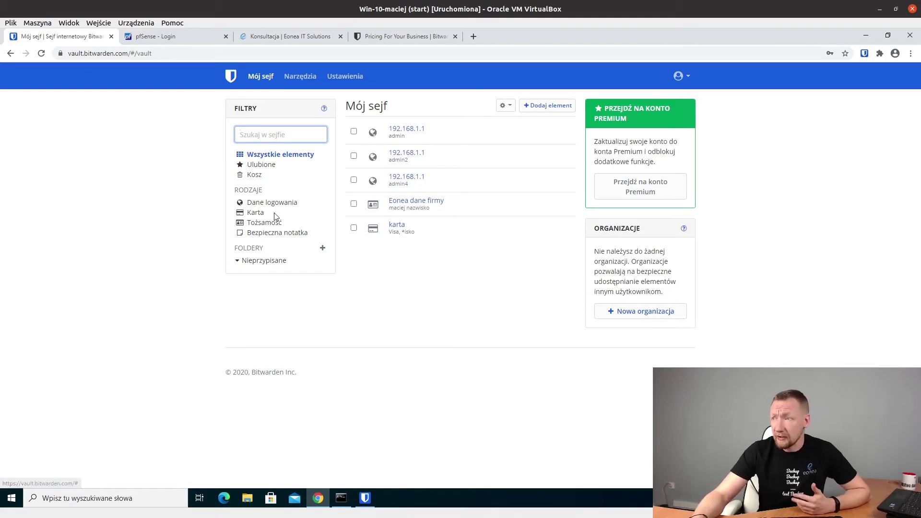
Step: View the web vault's password generator, and try out 20- and 13-character generated passwords for a new login item in the browser extension
{"action": "left_click", "coordinate": [301, 77]}
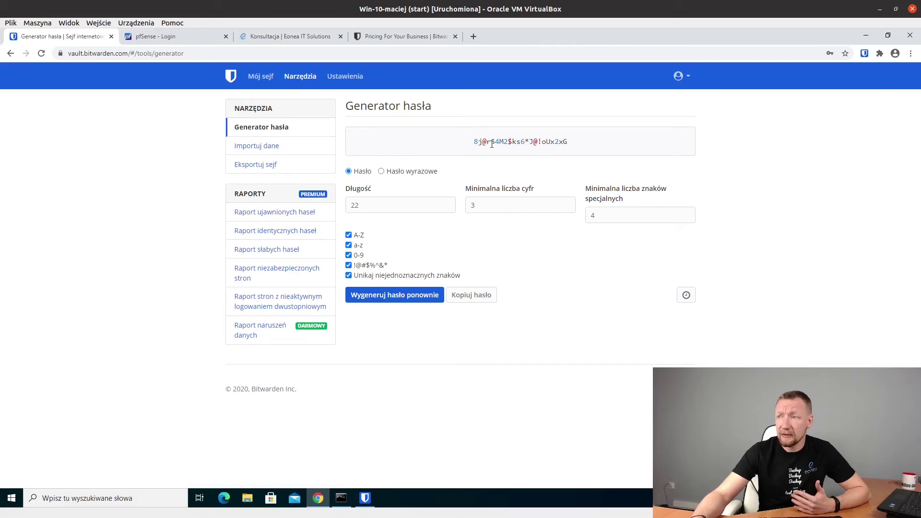
{"action": "left_click", "coordinate": [864, 54]}
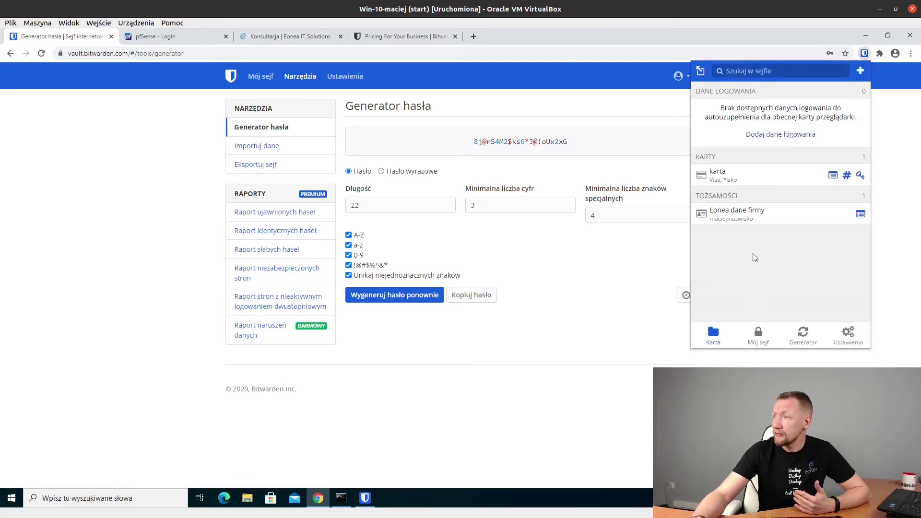
{"action": "left_click", "coordinate": [860, 71]}
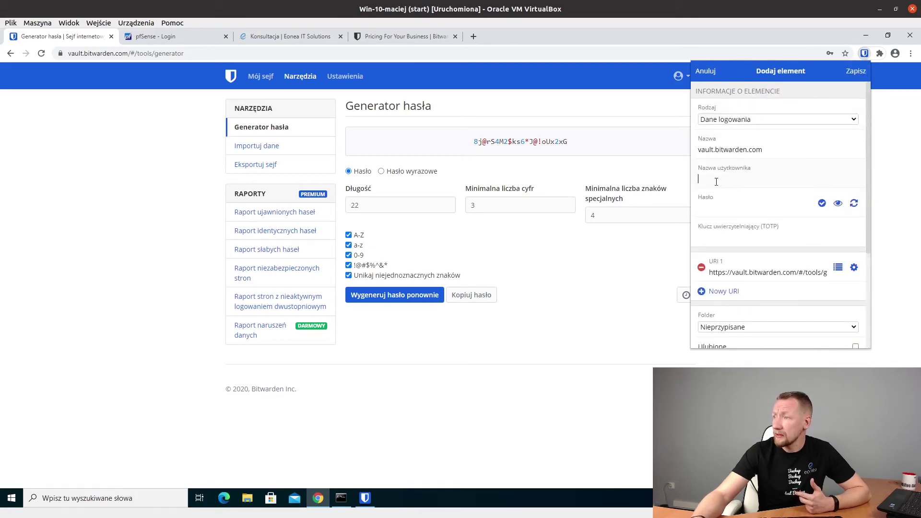
{"action": "left_click", "coordinate": [854, 204]}
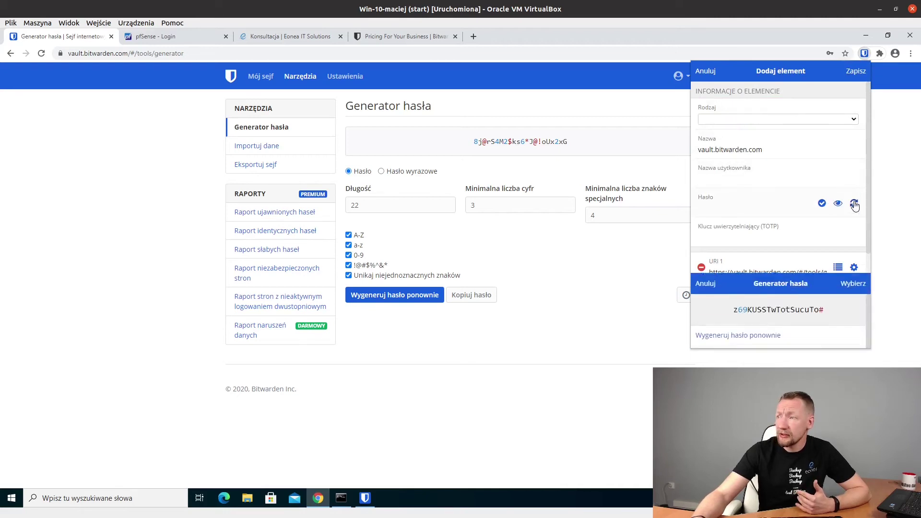
{"action": "left_click_drag", "start_coordinate": [767, 228], "coordinate": [769, 237]}
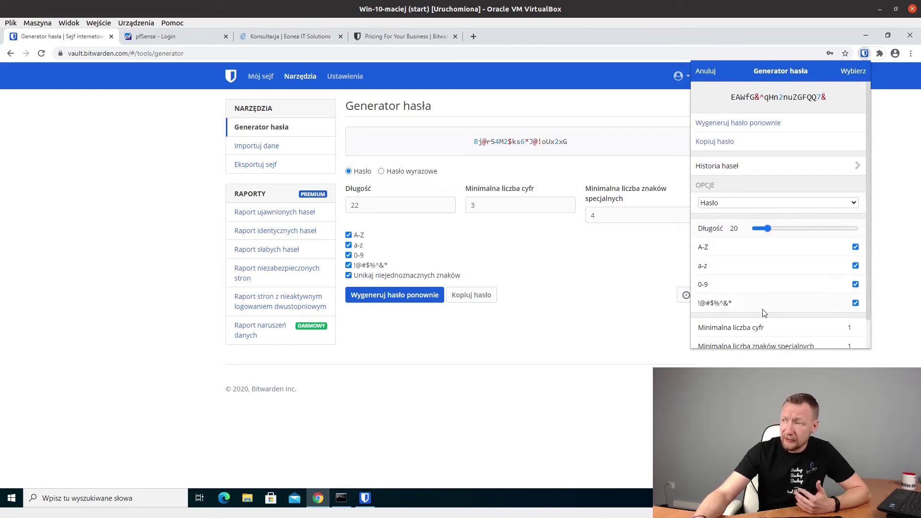
{"action": "mouse_move", "coordinate": [767, 228]}
{"action": "left_mouse_down"}
{"action": "mouse_move", "coordinate": [755, 230]}
{"action": "mouse_move", "coordinate": [764, 232]}
{"action": "left_mouse_up"}
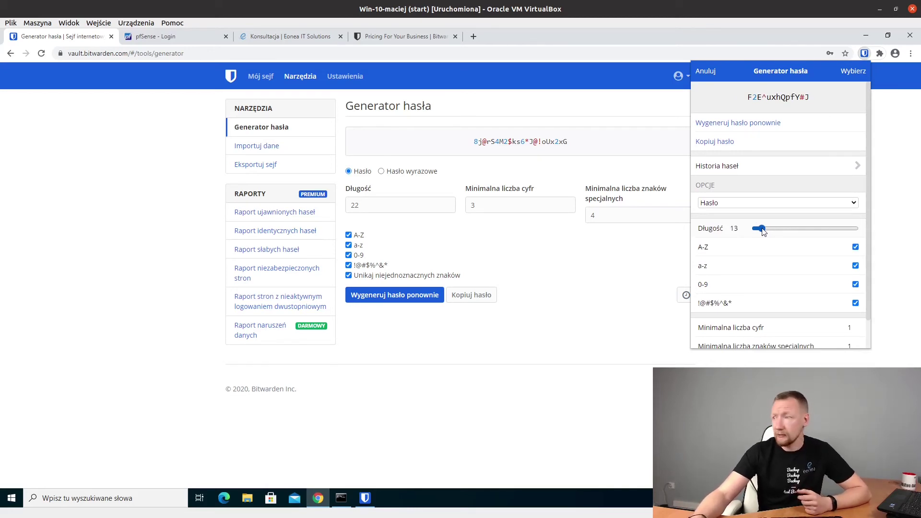
{"action": "left_click", "coordinate": [706, 72]}
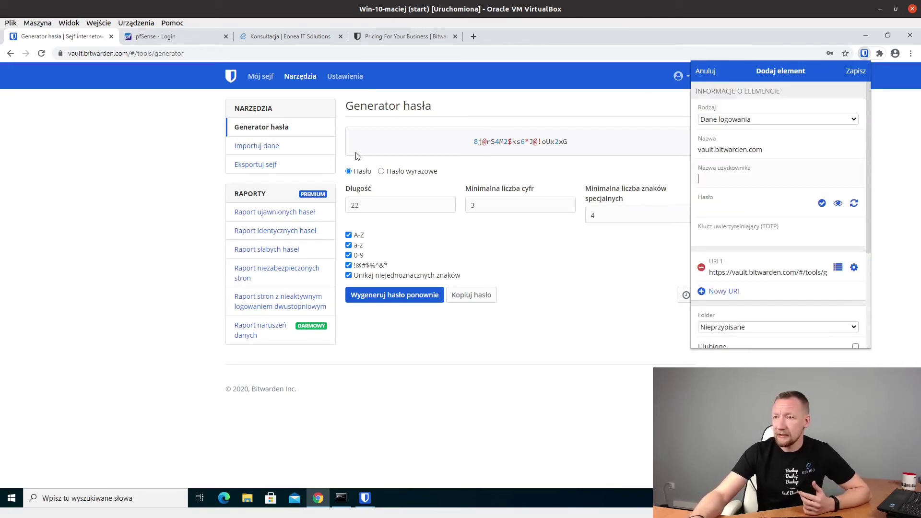
Step: Open the web vault's data import page and review the supported import file formats
{"action": "left_click", "coordinate": [269, 151]}
{"action": "left_click", "coordinate": [415, 143]}
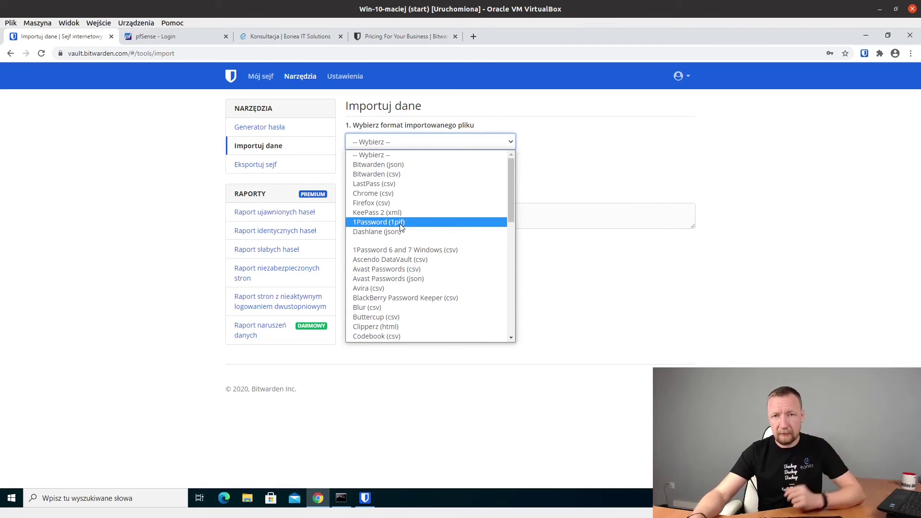
{"action": "left_click", "coordinate": [571, 190]}
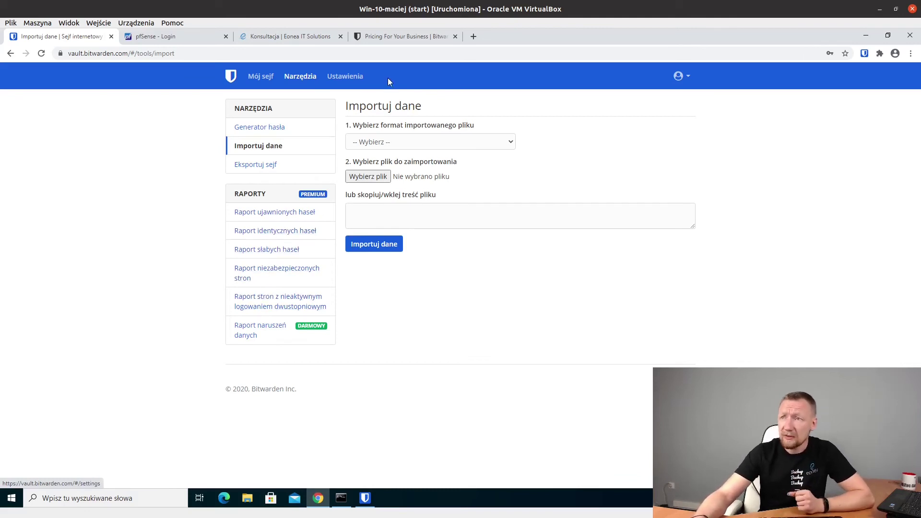
Step: Open the saved admin4 login in the browser extension, reveal its password, and check whether that password has been exposed
{"action": "left_click", "coordinate": [864, 54]}
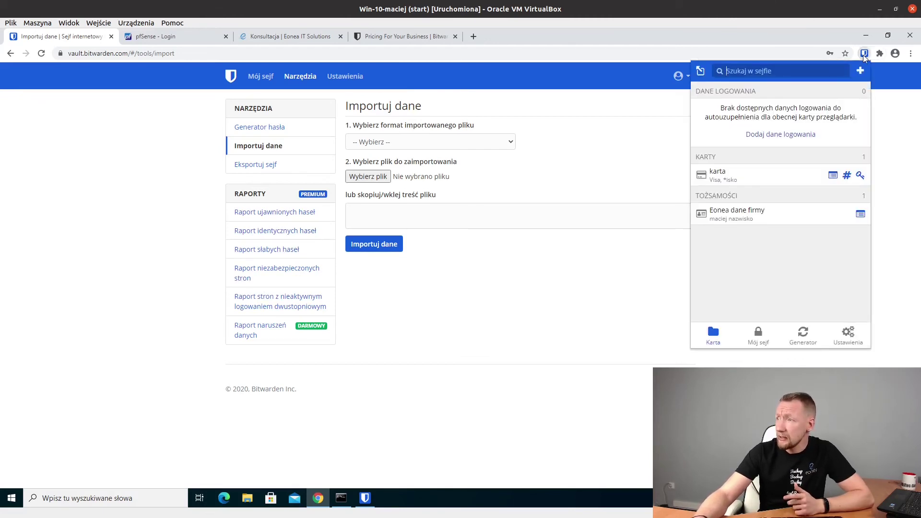
{"action": "left_click", "coordinate": [747, 338]}
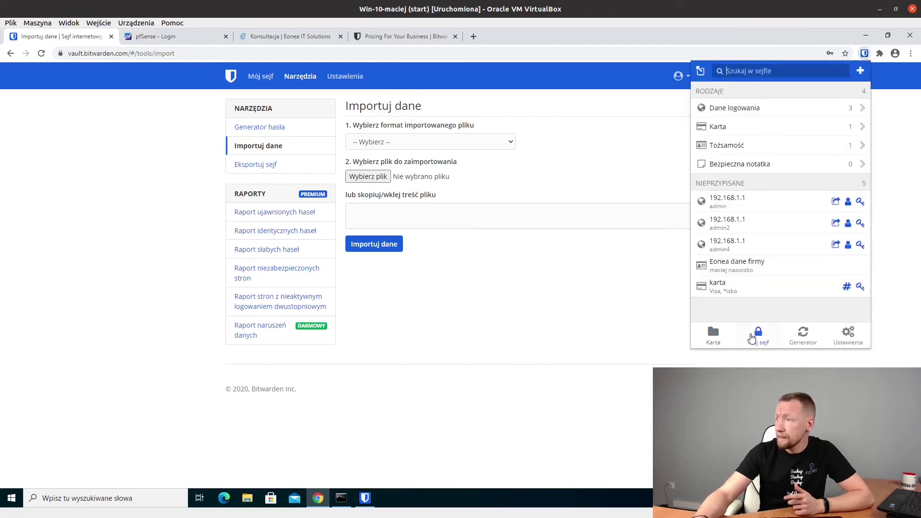
{"action": "left_click", "coordinate": [742, 249]}
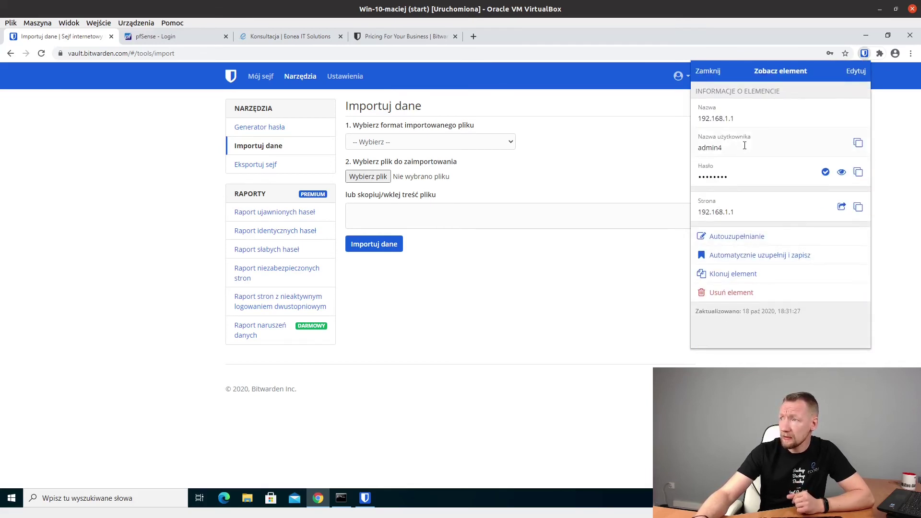
{"action": "left_click", "coordinate": [841, 173]}
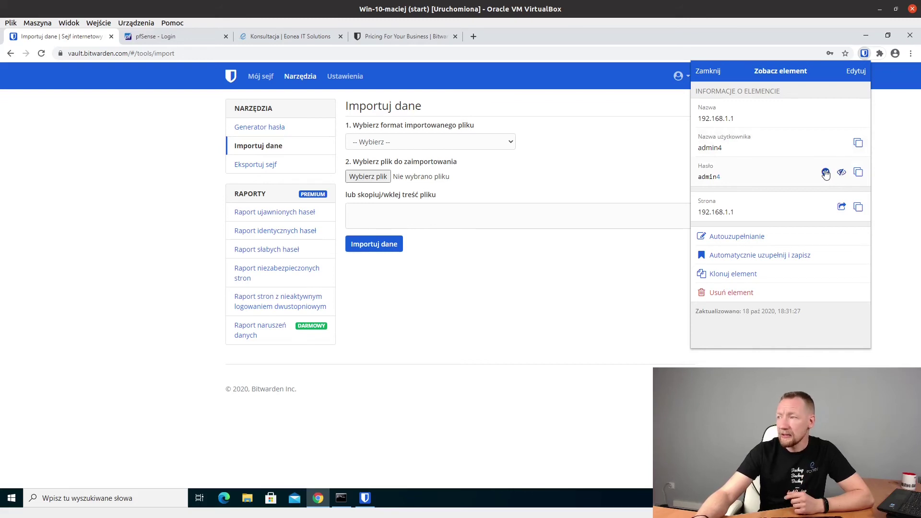
{"action": "left_click", "coordinate": [826, 172]}
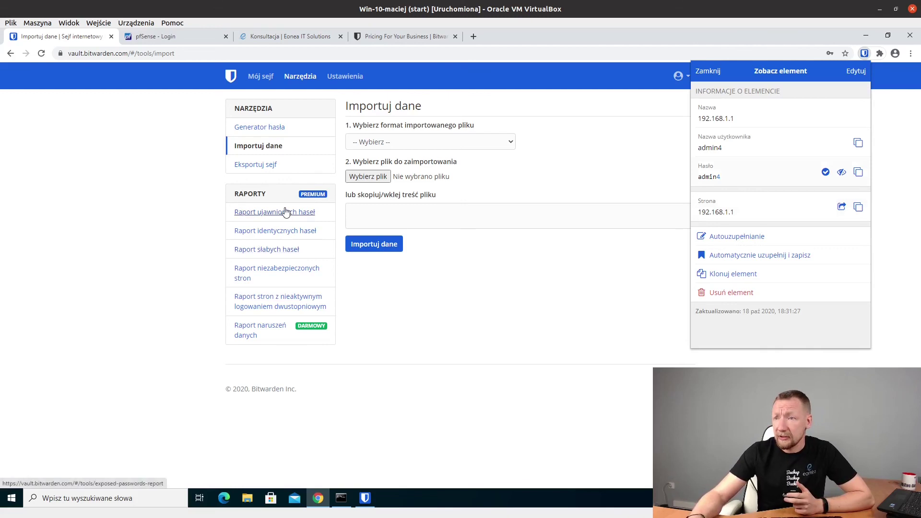
Step: Review the web vault's account, organization and two-step login settings, highlighting the authenticator app provider
{"action": "left_click", "coordinate": [344, 81]}
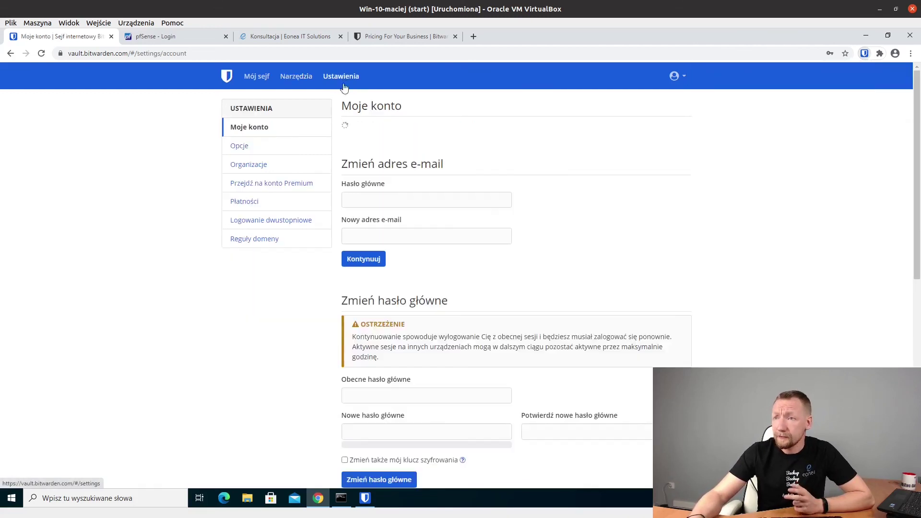
{"action": "left_click", "coordinate": [254, 164]}
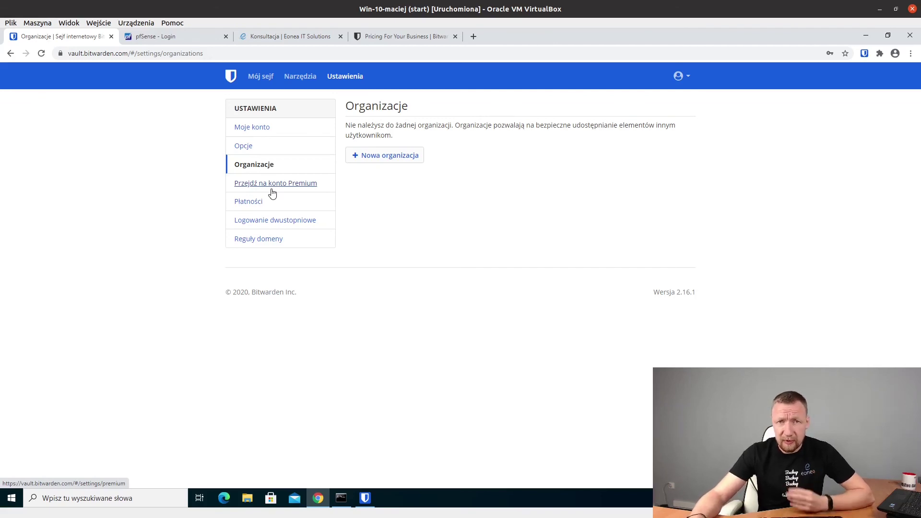
{"action": "left_click", "coordinate": [269, 222]}
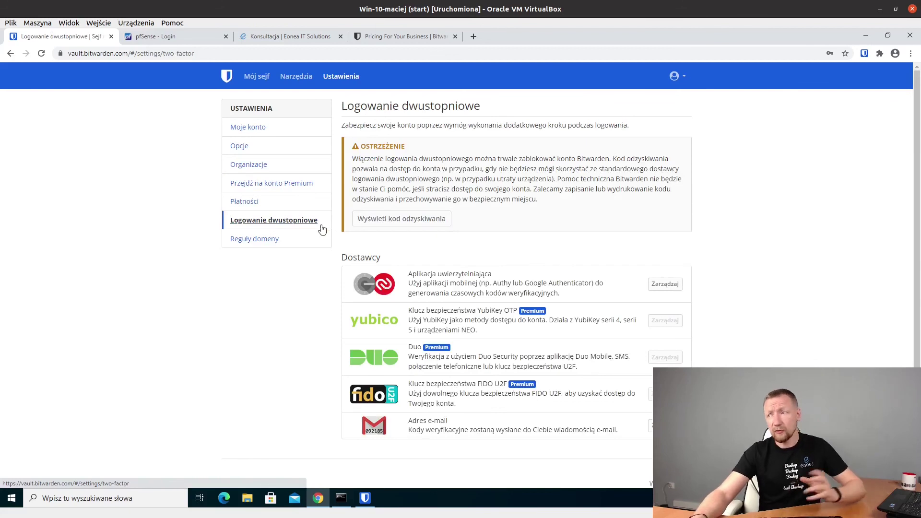
{"action": "left_click_drag", "start_coordinate": [411, 274], "coordinate": [497, 282]}
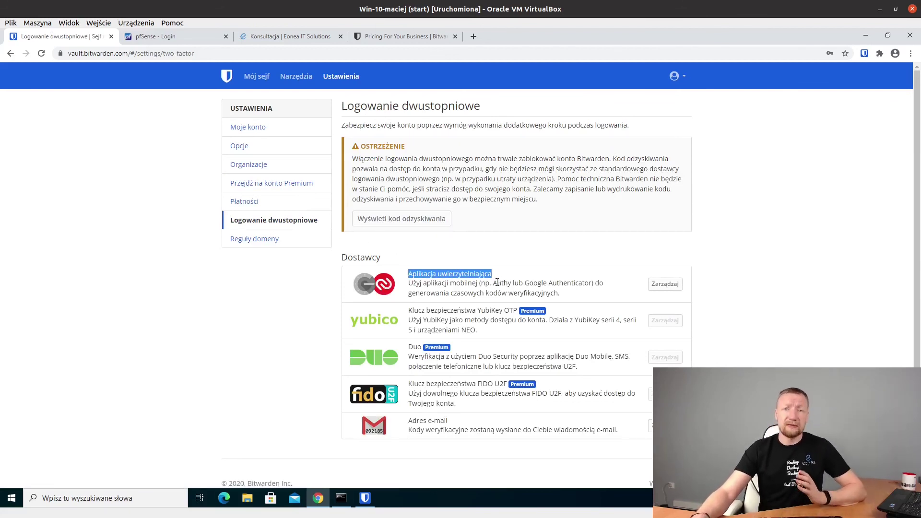